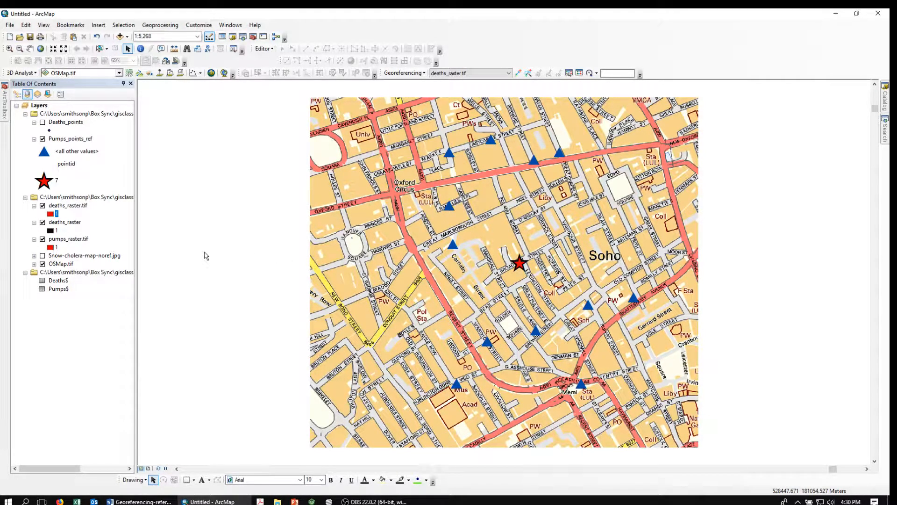
Swap OSMap.tif for Snow-cholera-map-noref.jpg as the visible base map and hide Pumps_points_ref
left_click(42, 264)
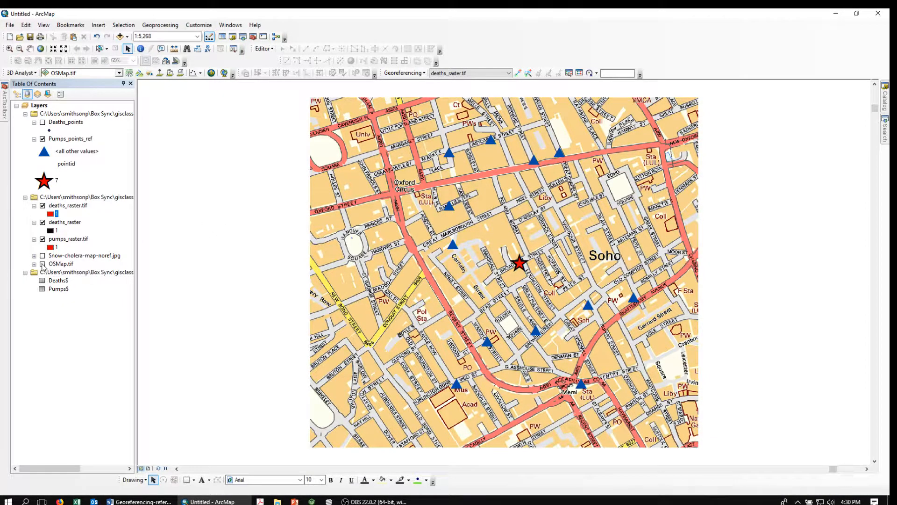
left_click(42, 256)
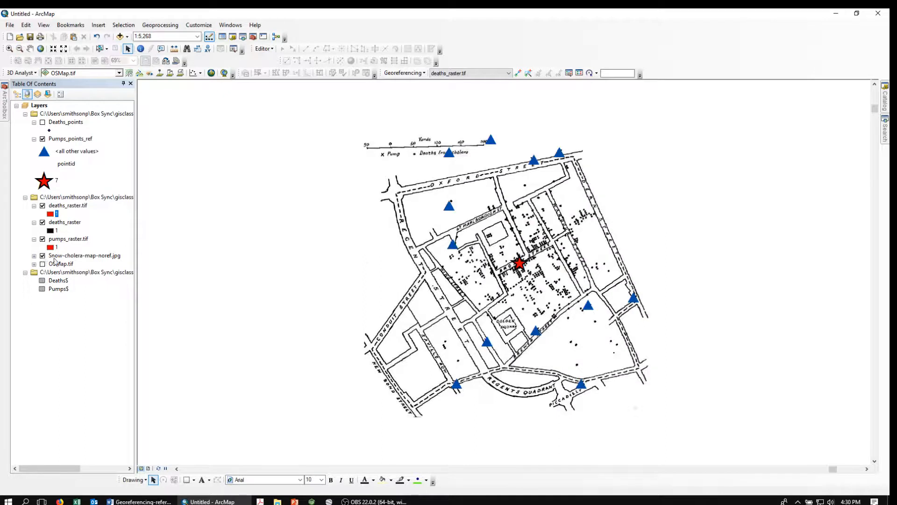
left_click(42, 139)
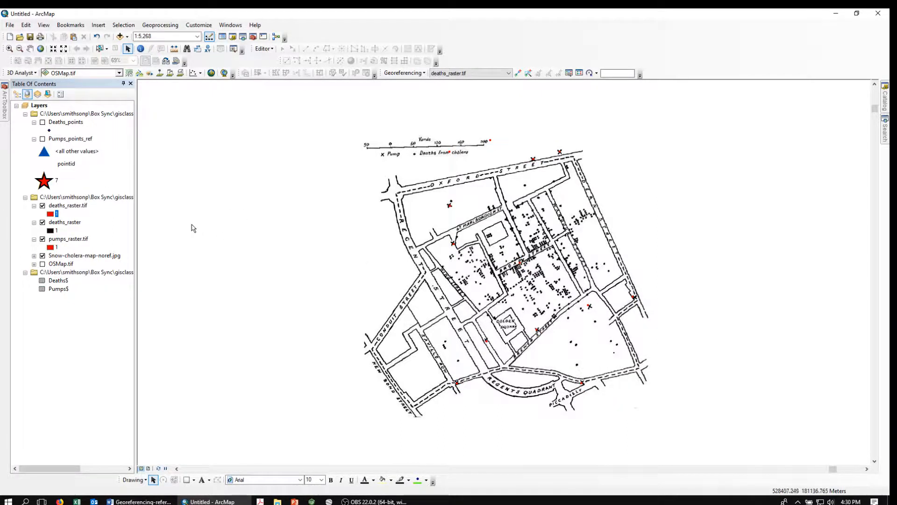
Plot Deaths$ x and y fields as an XY event layer, keeping its original coordinate system
right_click(51, 282)
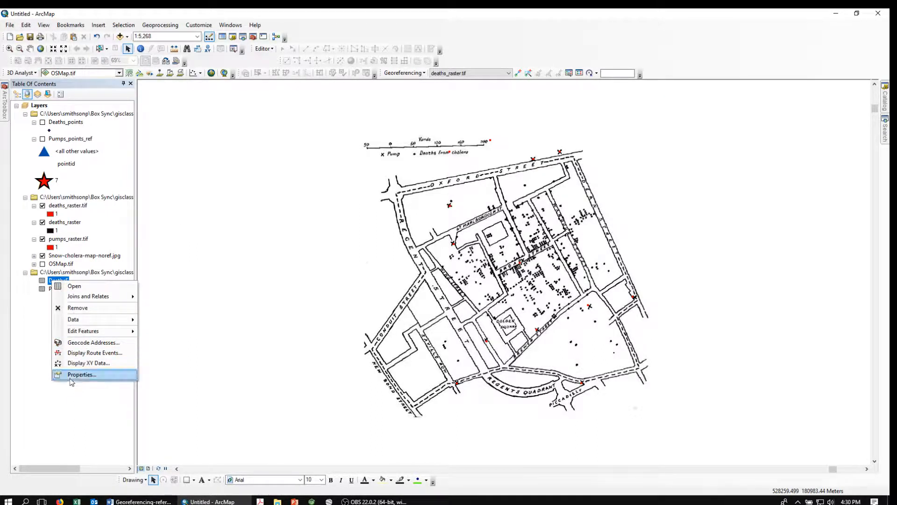
left_click(75, 364)
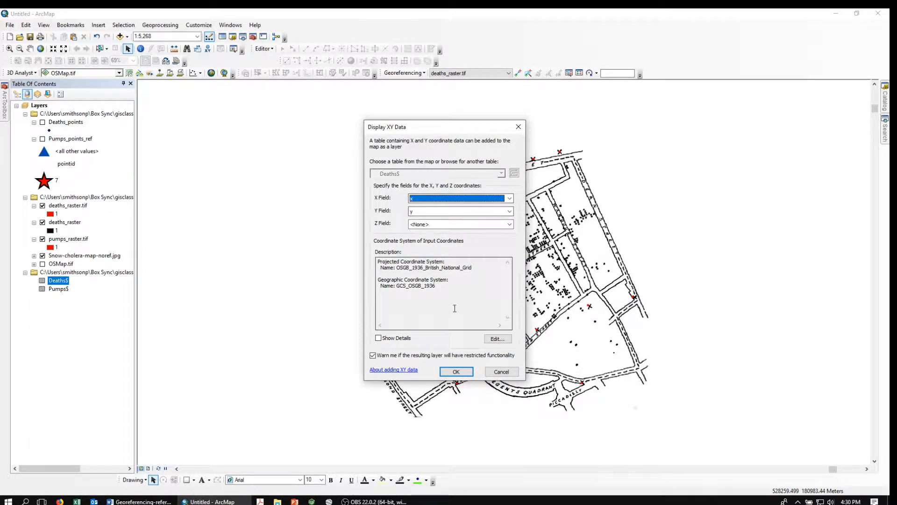
left_click(498, 338)
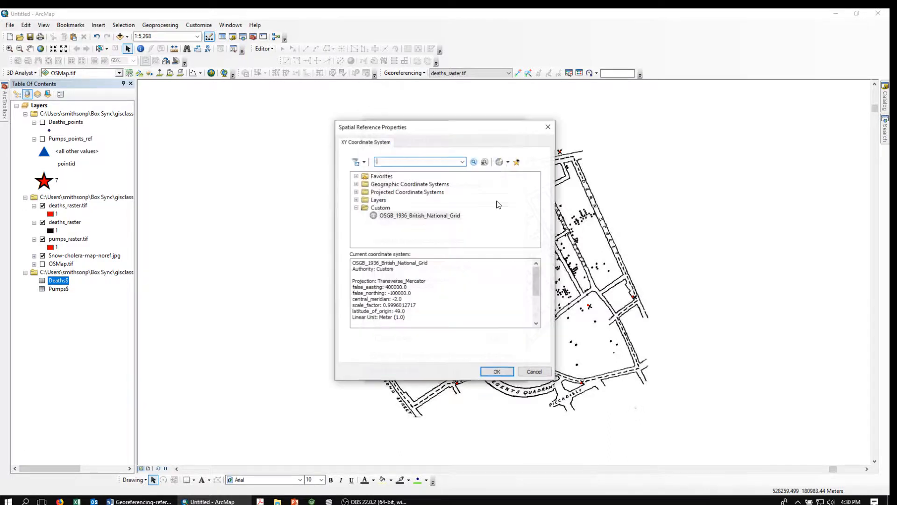
left_click(502, 161)
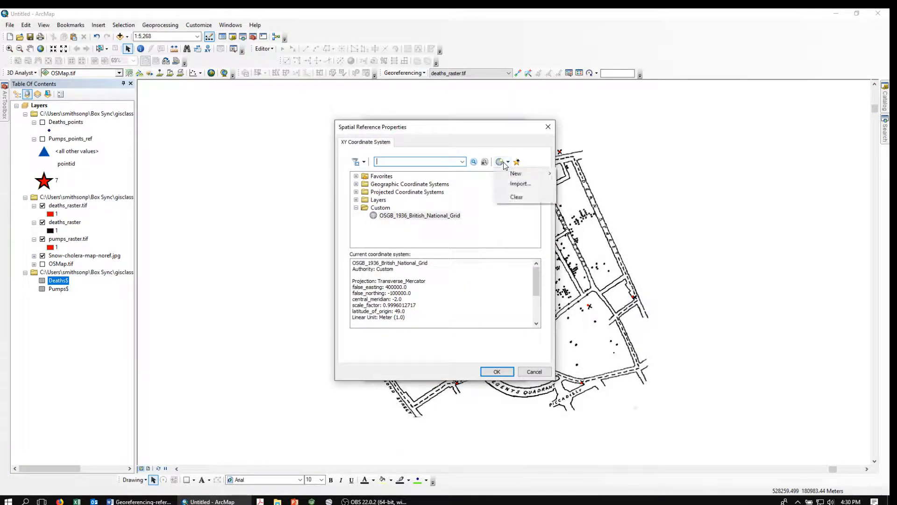
left_click(516, 197)
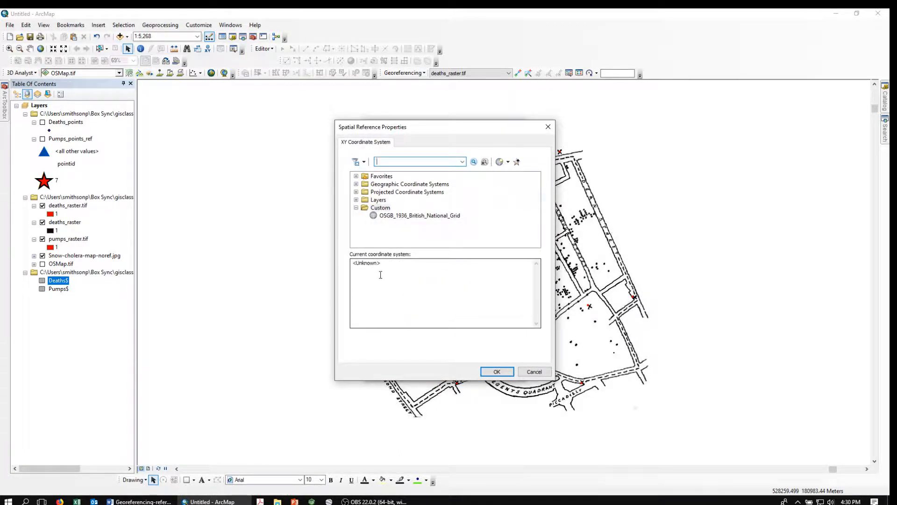
left_click(529, 372)
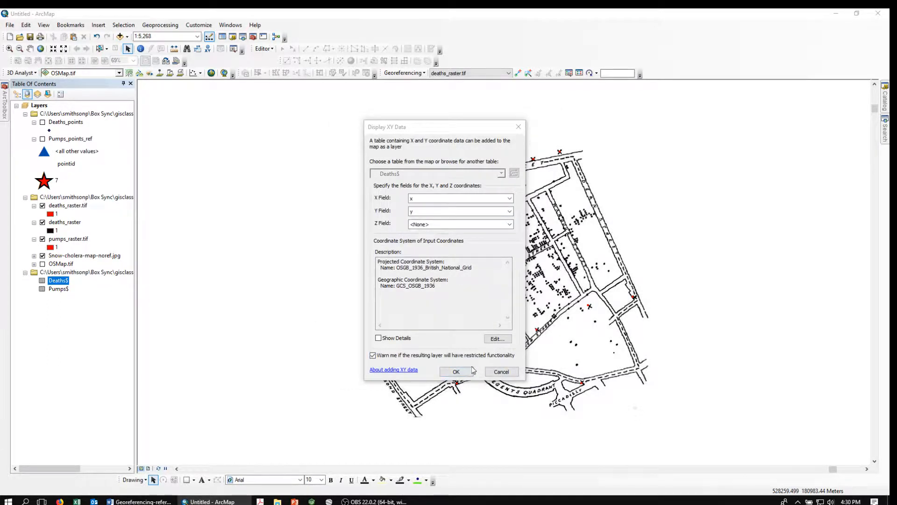
left_click(456, 372)
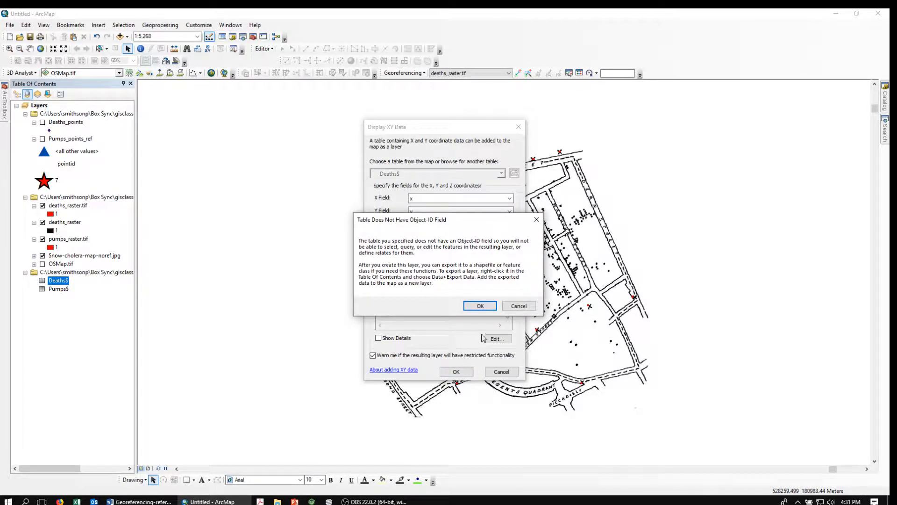
left_click(480, 306)
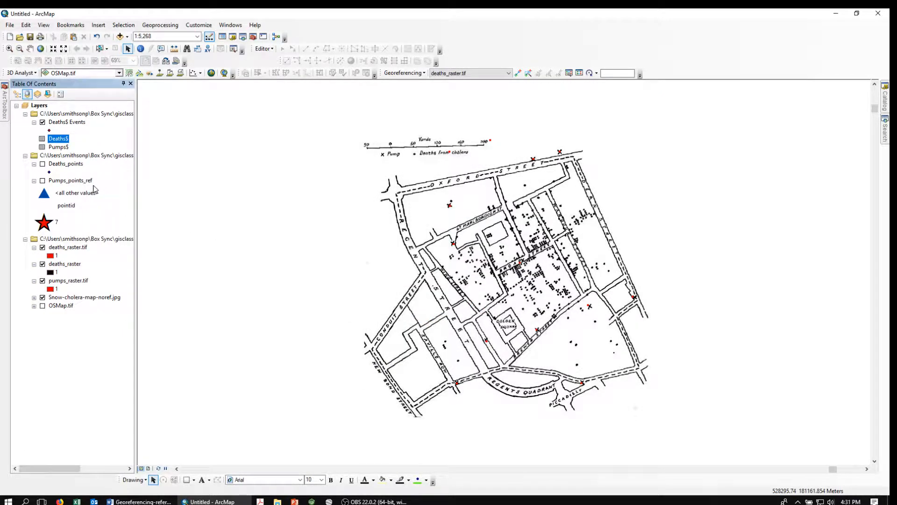
Cancel the Export Data dialog for Deaths$ Events, then remove that layer from the map
right_click(58, 124)
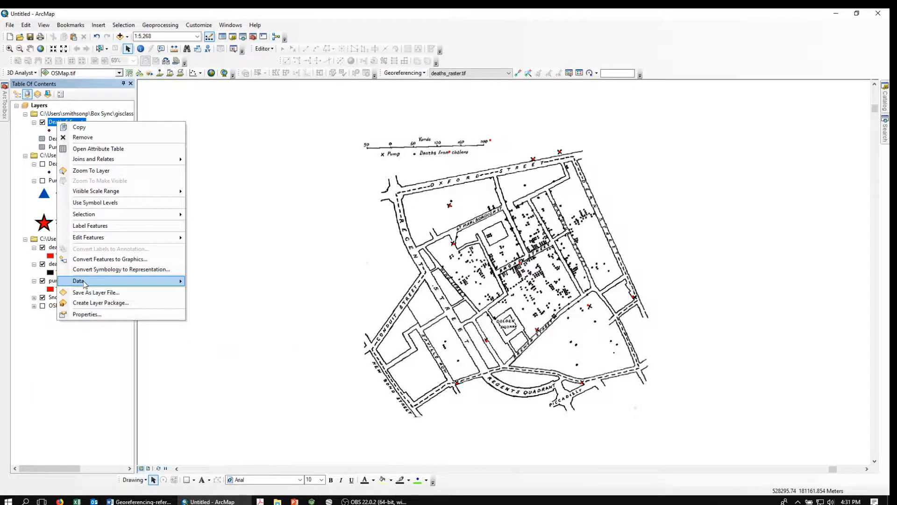
mouse_move(85, 283)
left_click(219, 293)
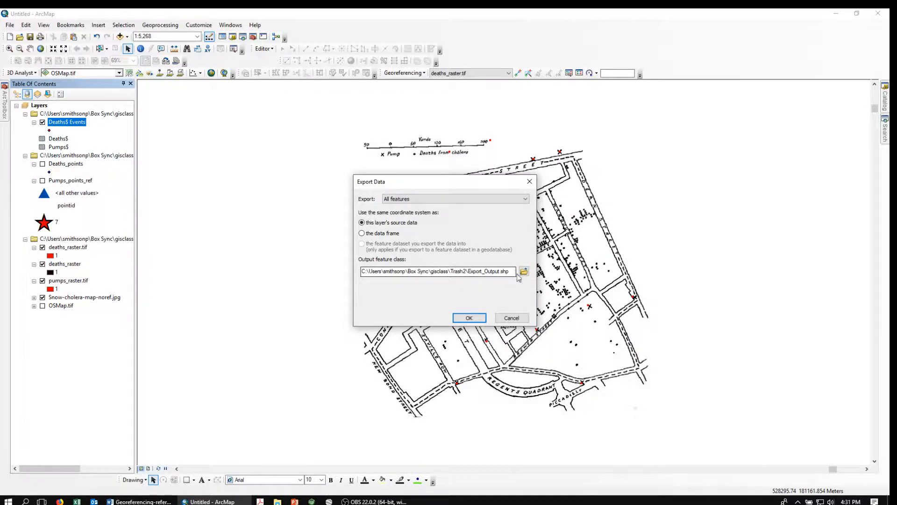
left_click(512, 319)
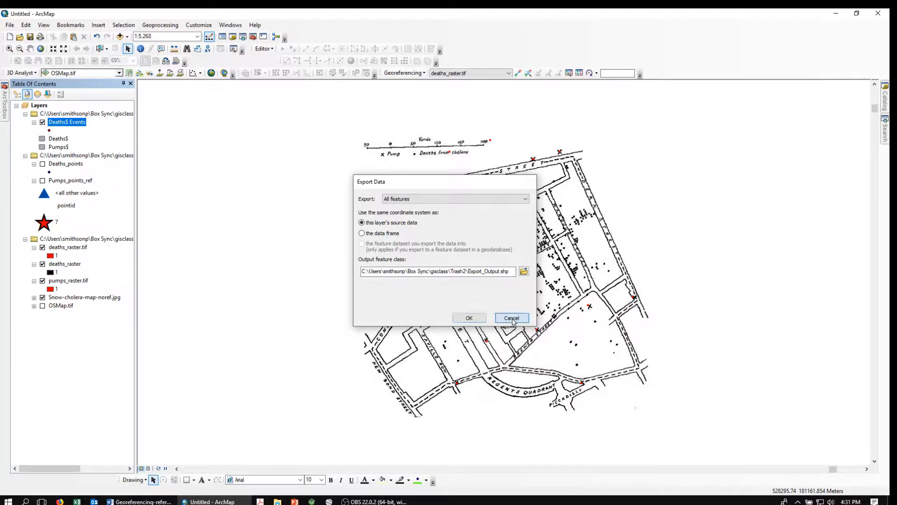
right_click(60, 125)
left_click(82, 141)
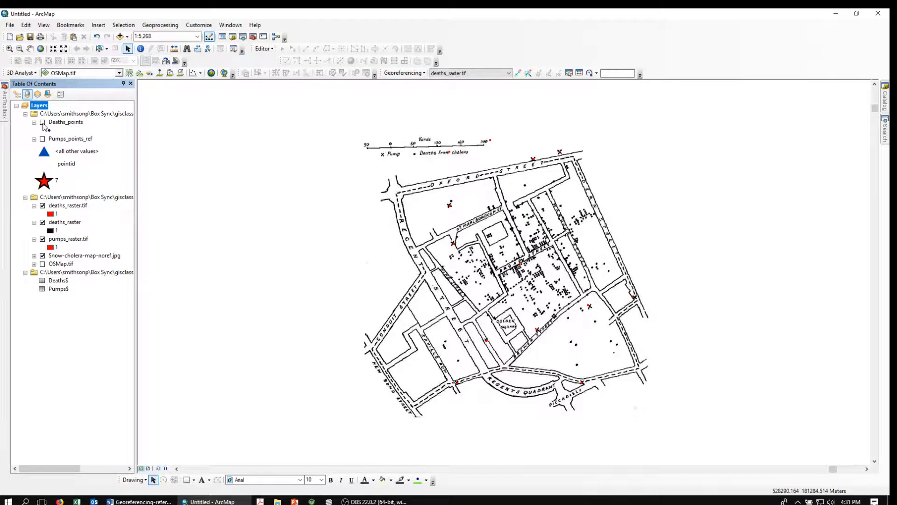
Show Deaths_points and set it as input features in the Point to Raster tool
left_click(43, 123)
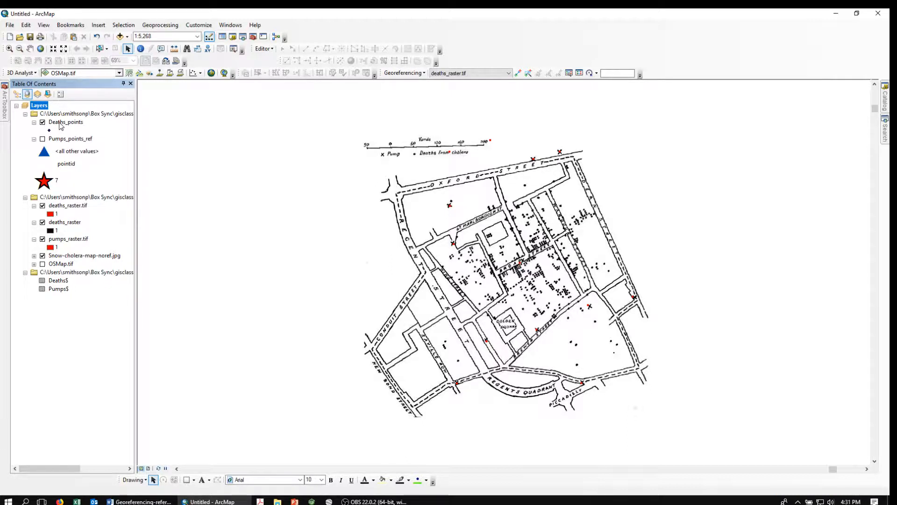
mouse_move(5, 113)
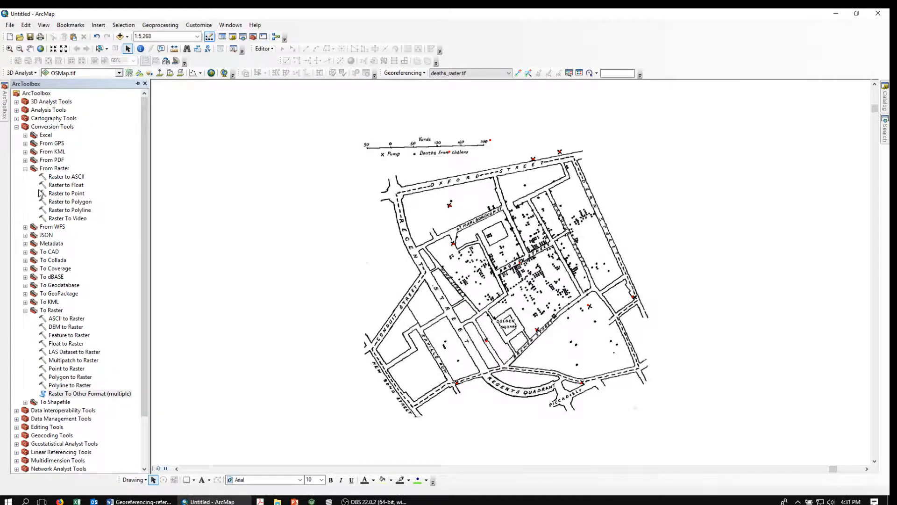
double_click(54, 369)
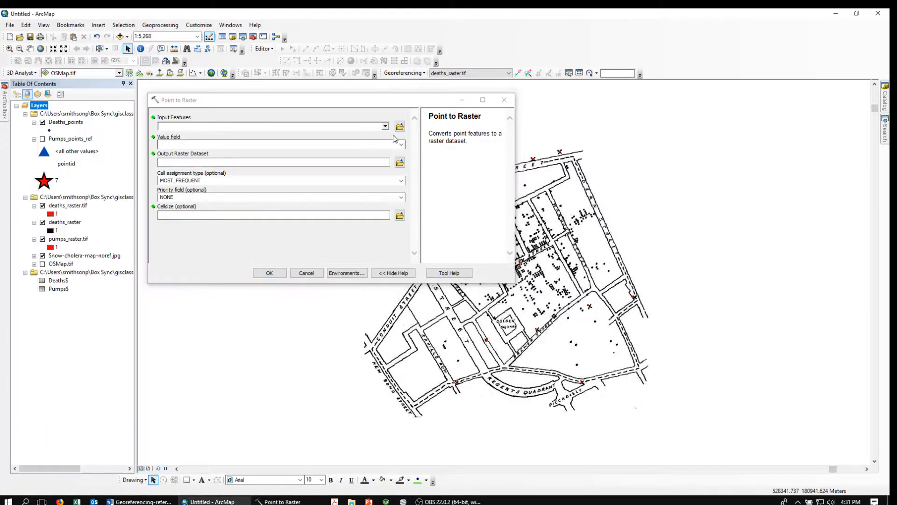
left_click(385, 126)
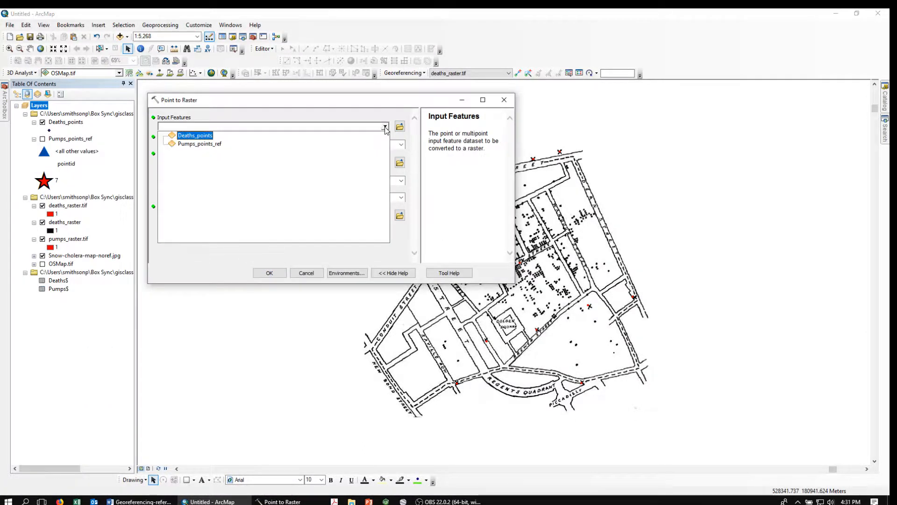
left_click(189, 136)
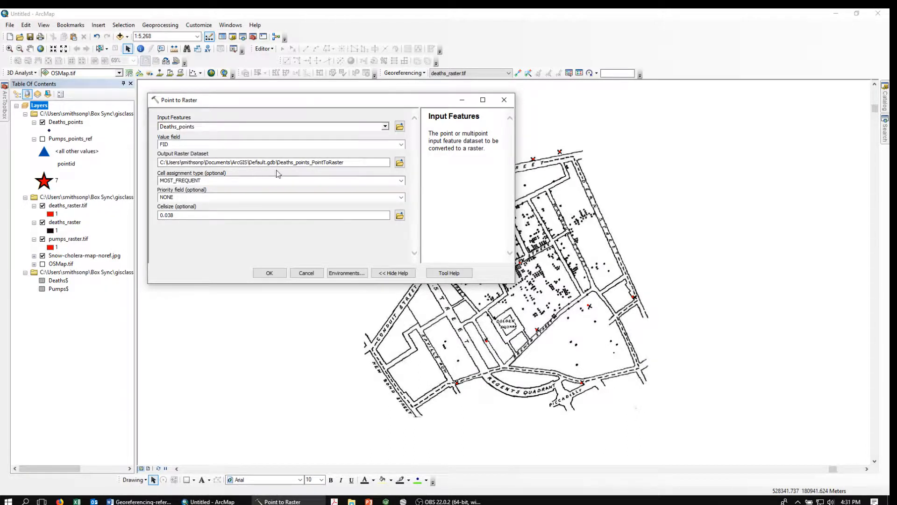
Browse for an output raster location, then cancel the Point to Raster tool unrun
left_click(392, 166)
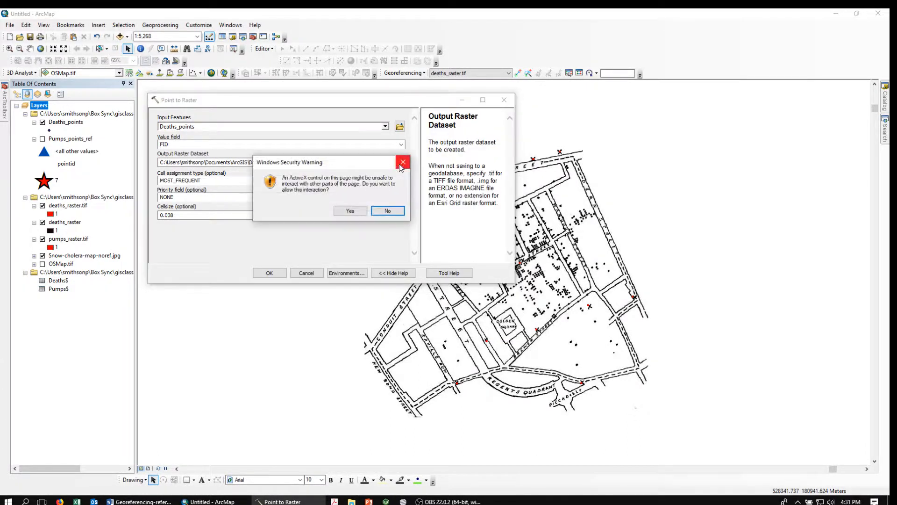
left_click(349, 211)
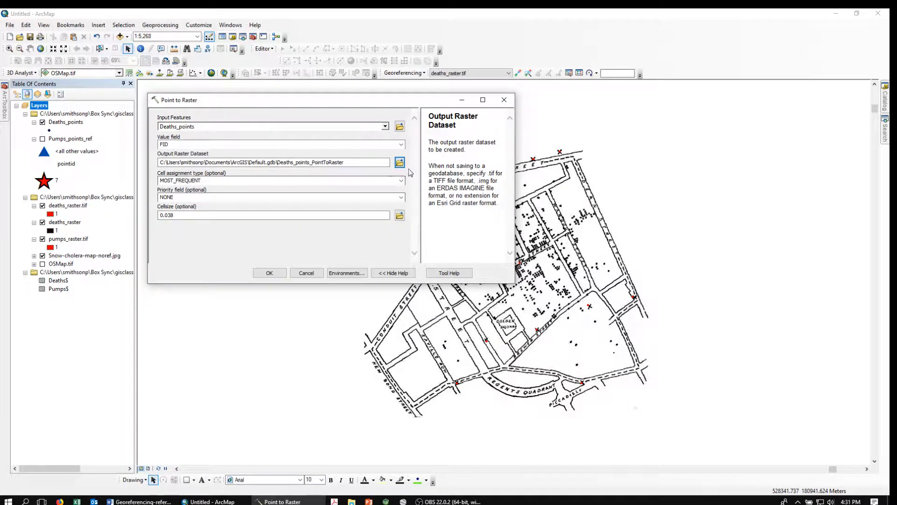
left_click(400, 163)
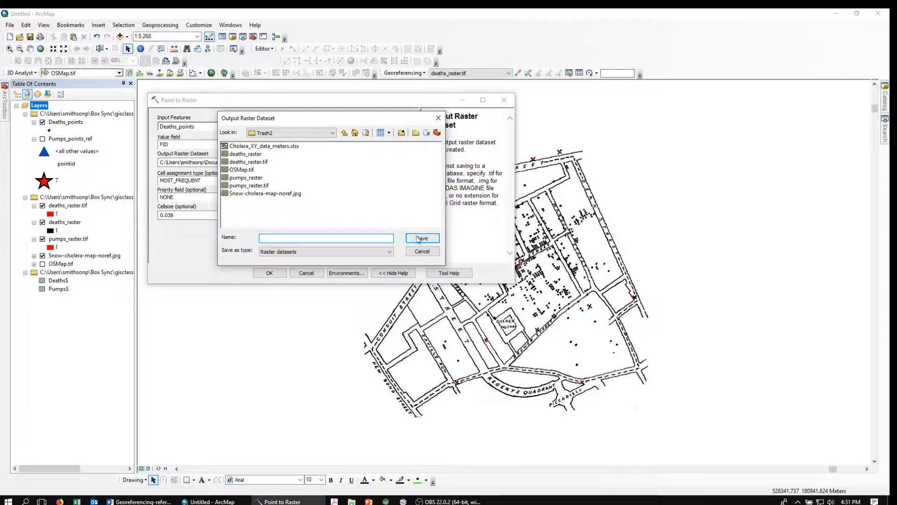
left_click(421, 252)
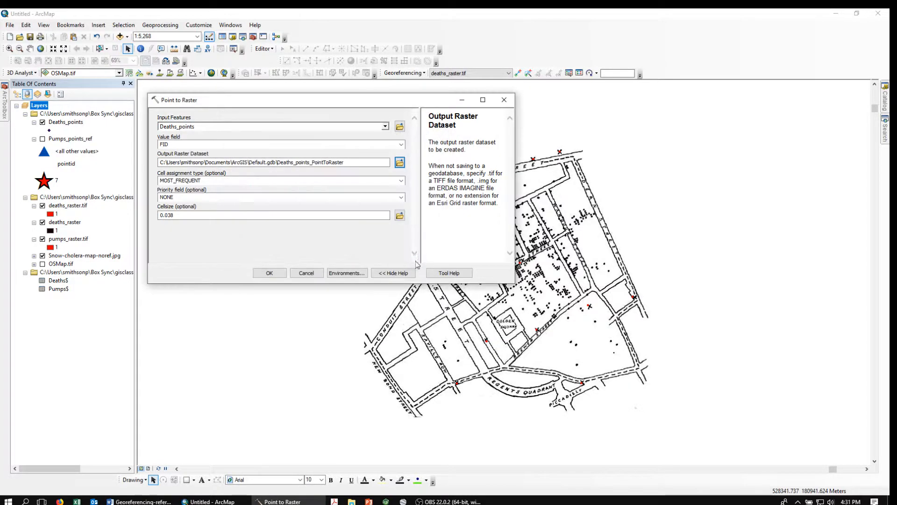
left_click(306, 273)
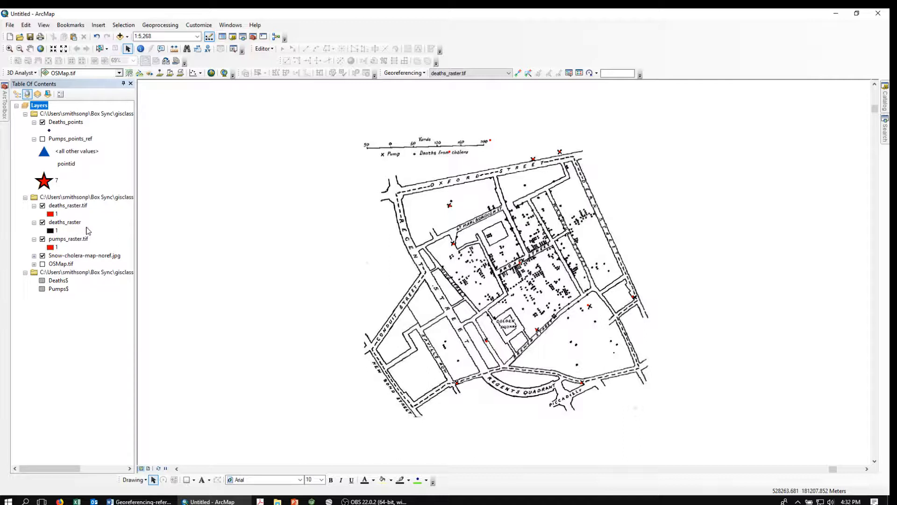
In Raster To Other Format, add deaths_raster from the Trash2 folder as the input raster
left_click(5, 111)
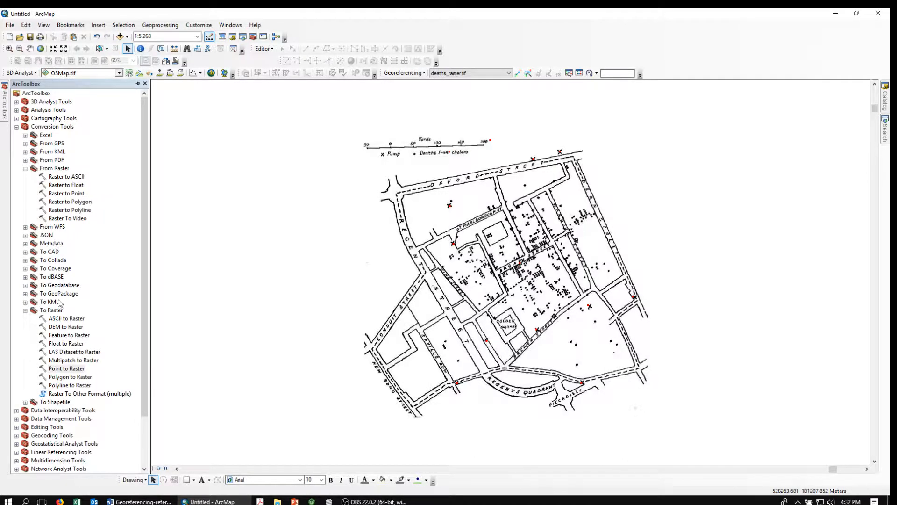
double_click(81, 394)
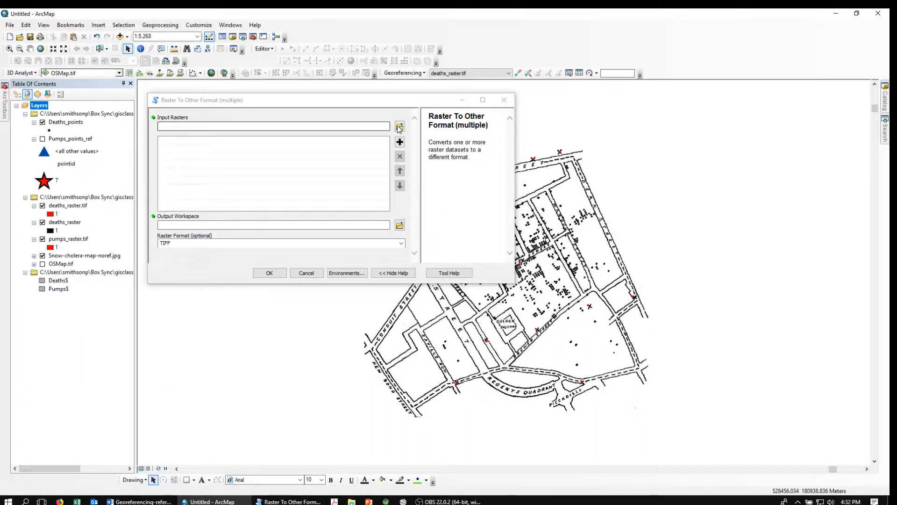
left_click(350, 212)
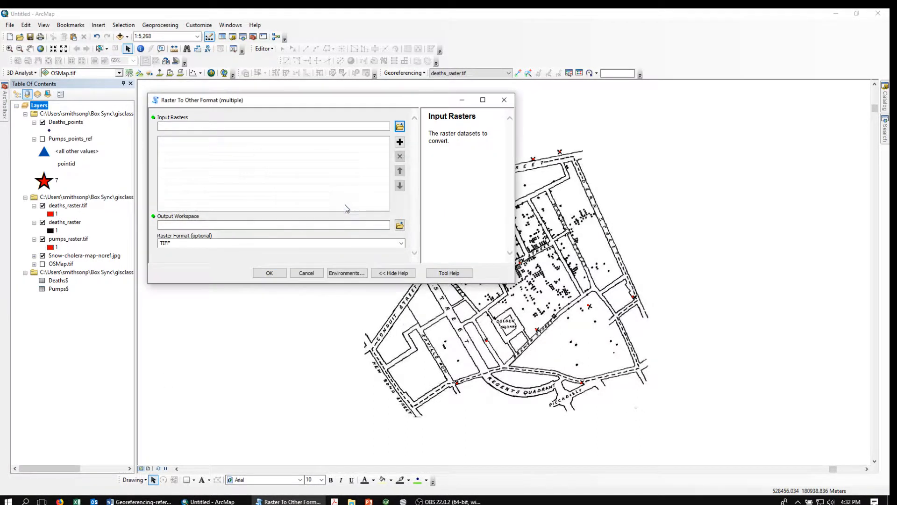
left_click(400, 126)
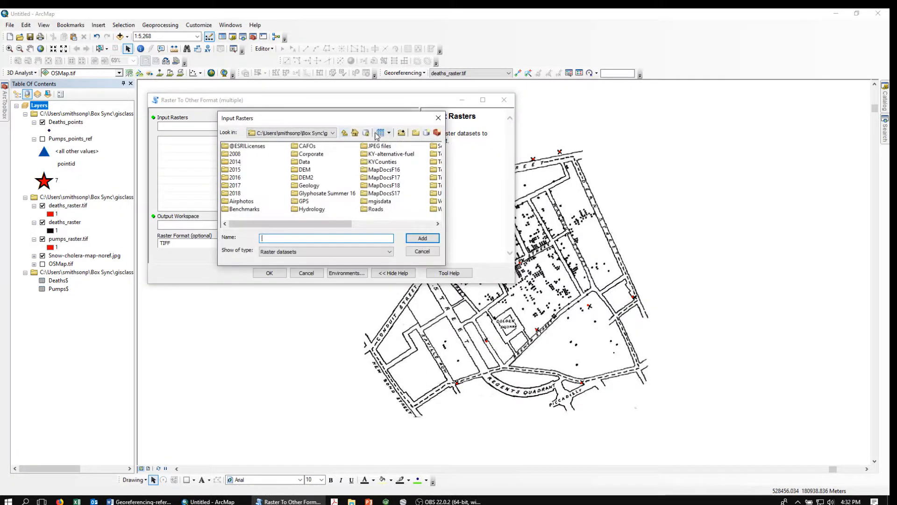
left_click_drag(280, 227, 363, 226)
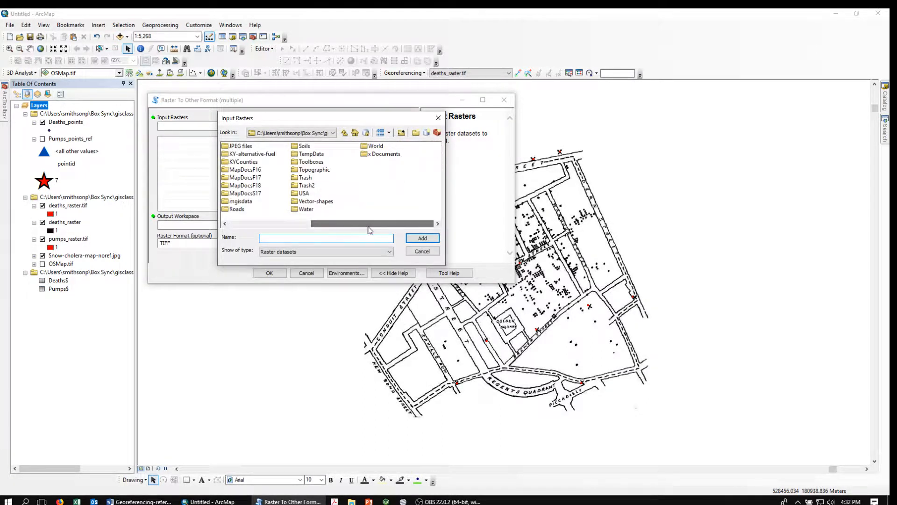
left_click(297, 187)
double_click(296, 186)
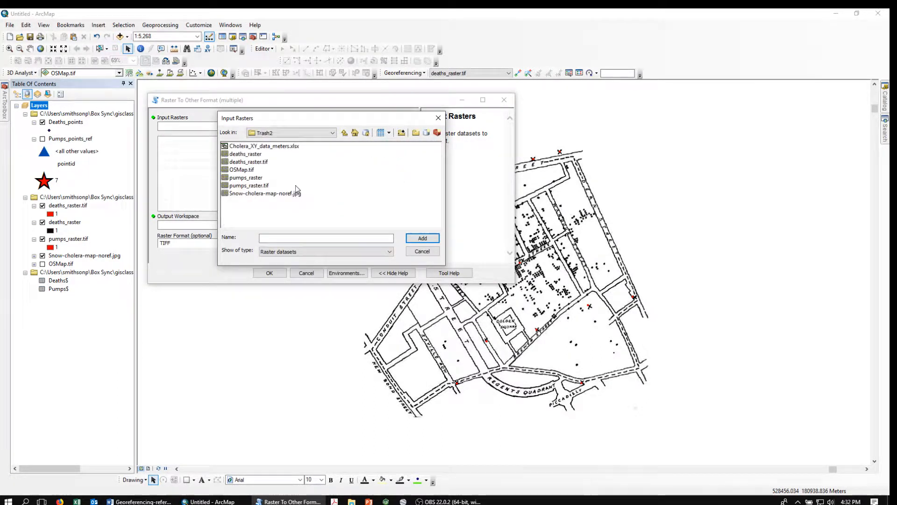
left_click(241, 155)
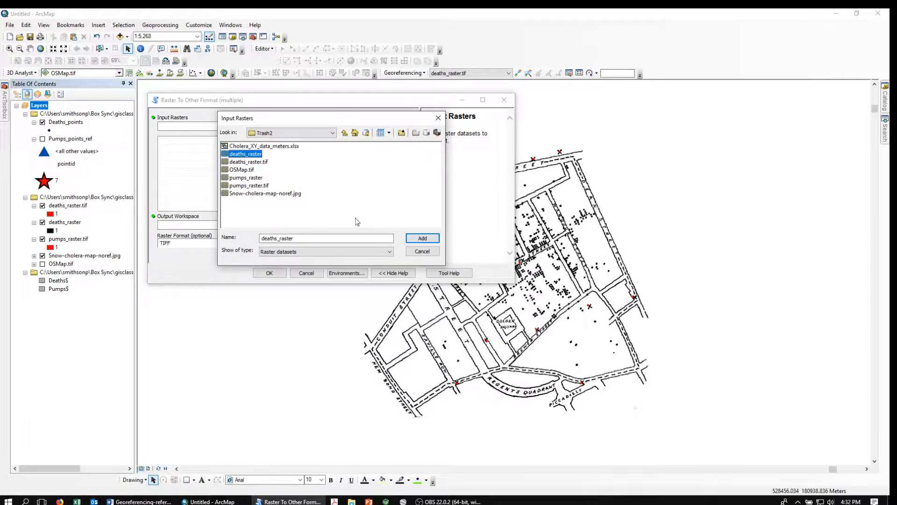
left_click(422, 238)
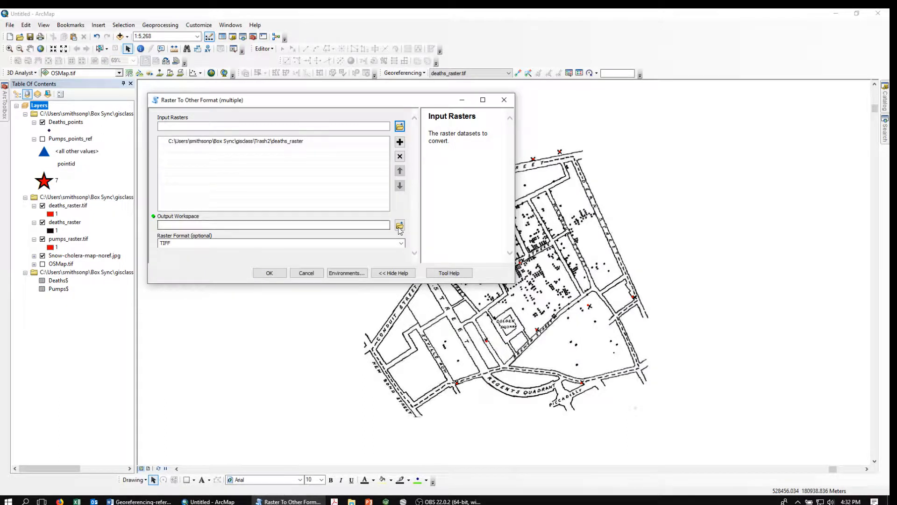
Set Trash2 as output workspace, cancel the tool, and hide deaths_raster and pumps_raster.tif
left_click(399, 226)
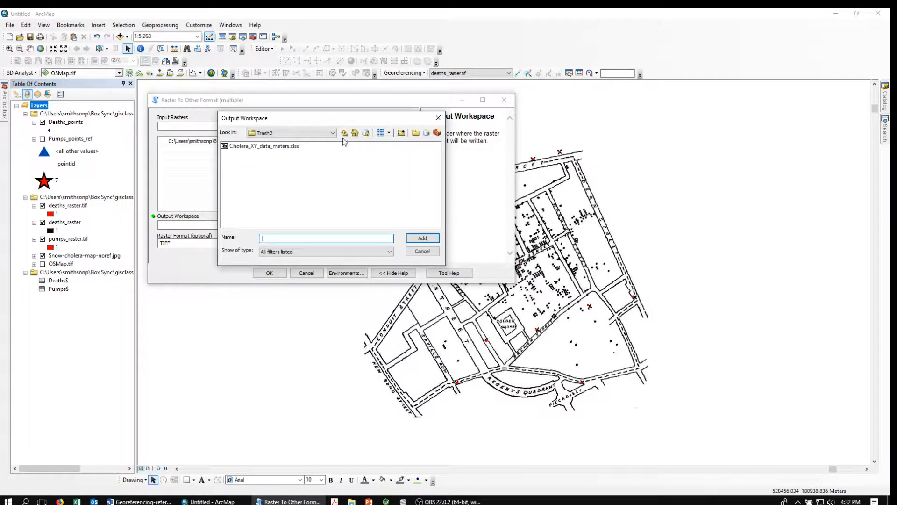
left_click(344, 132)
left_click_drag(319, 223, 402, 233)
left_click(307, 185)
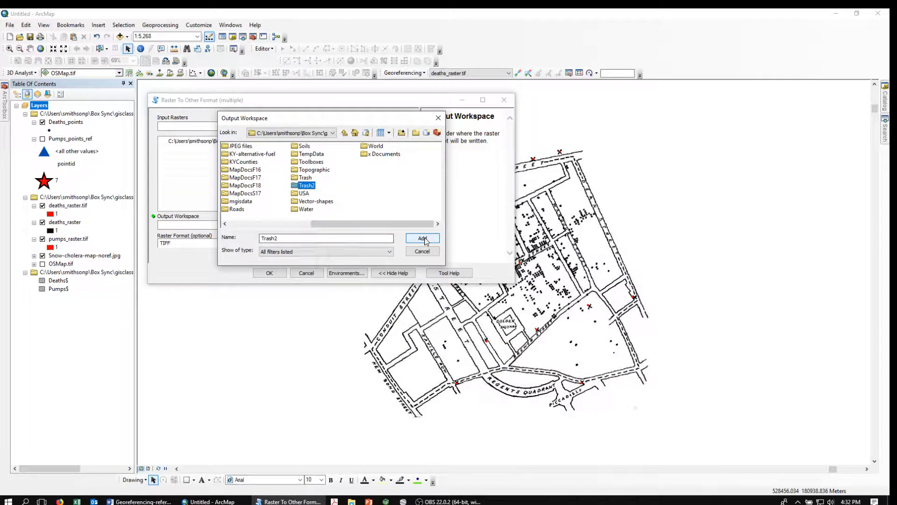
left_click(423, 238)
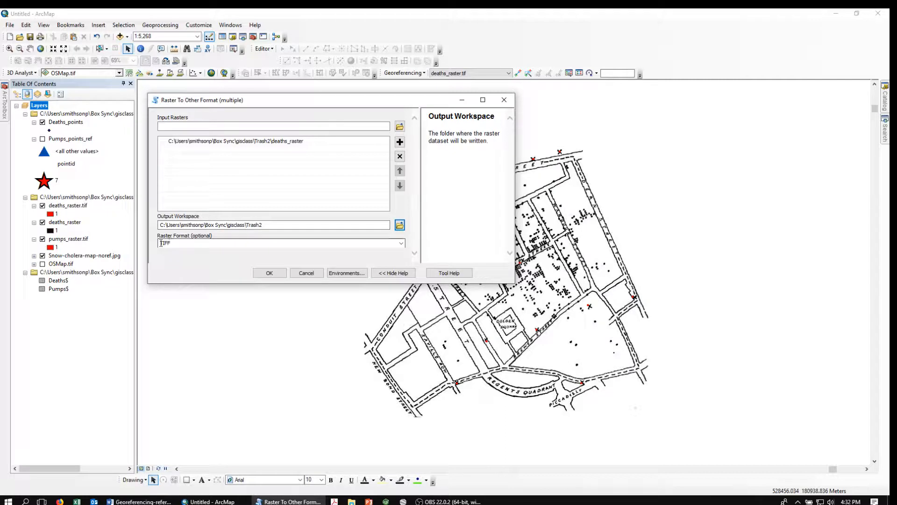
left_click(305, 275)
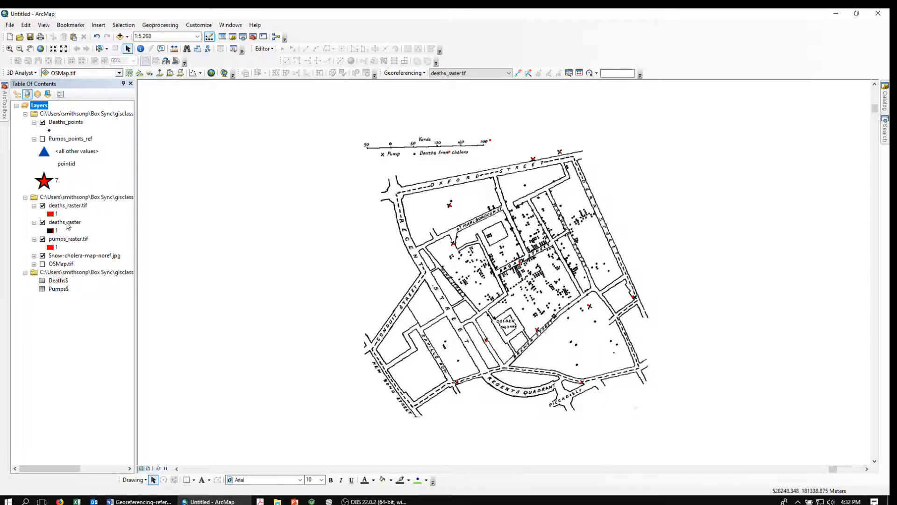
left_click(43, 223)
left_click(43, 239)
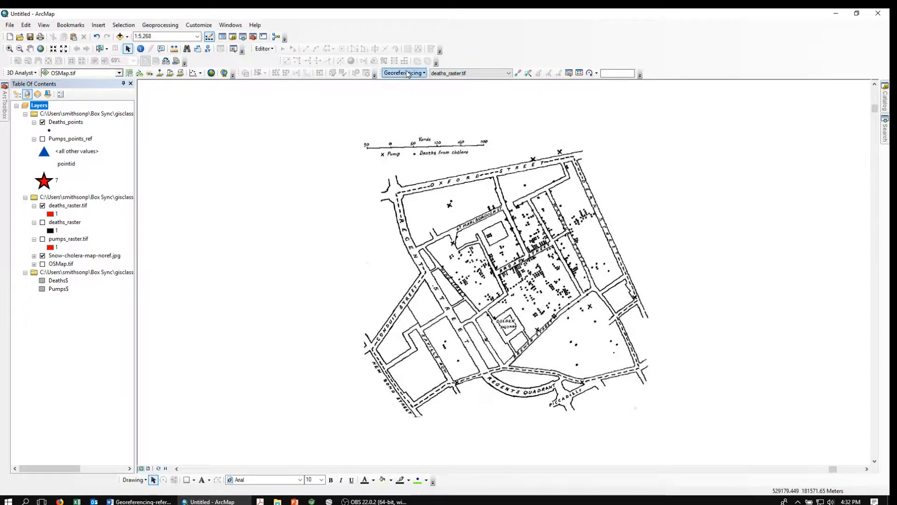
Make deaths_raster.tif the georeferencing layer and fit it to the current display
left_click(508, 73)
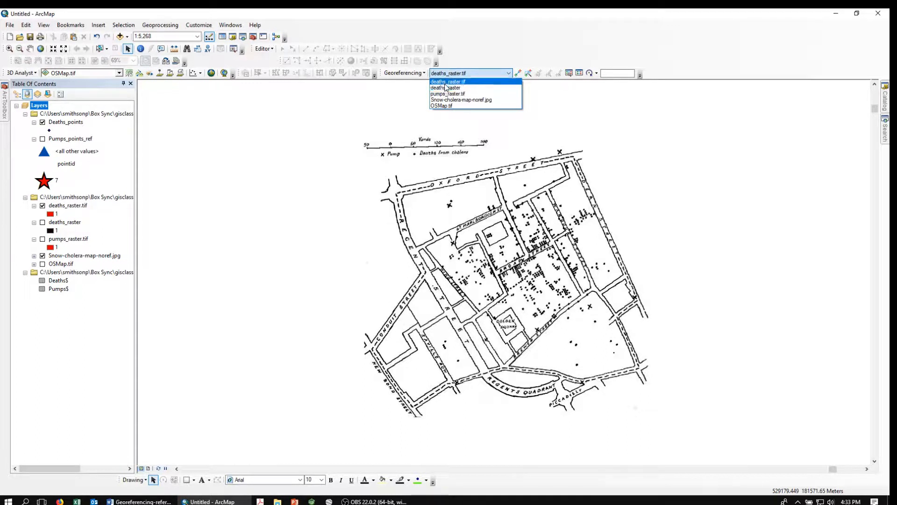
left_click(511, 75)
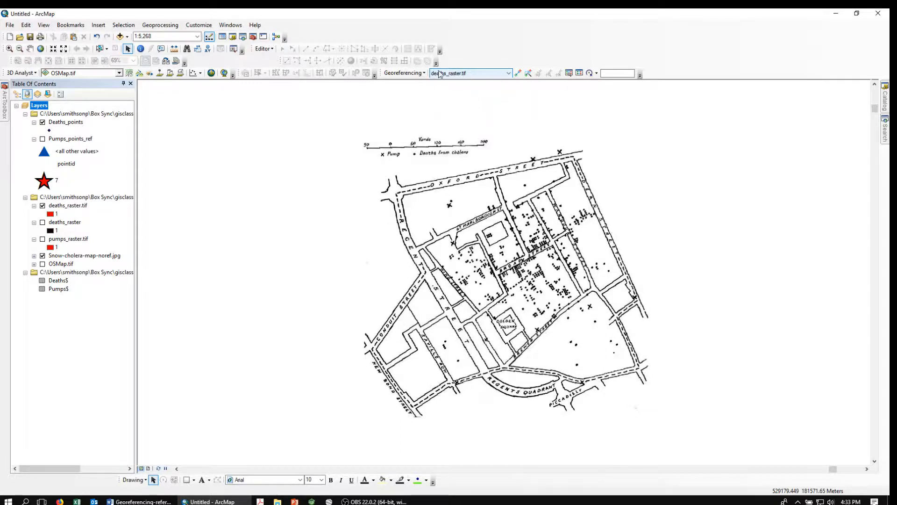
left_click(404, 74)
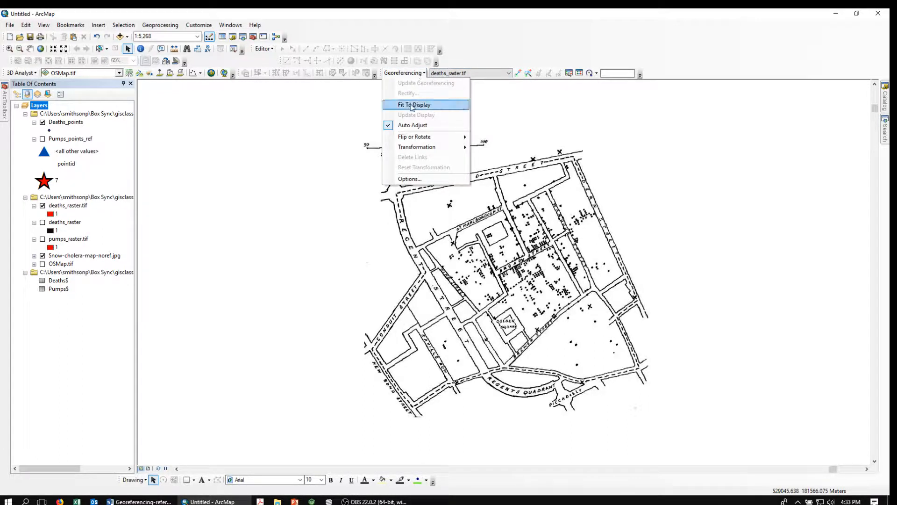
left_click(411, 101)
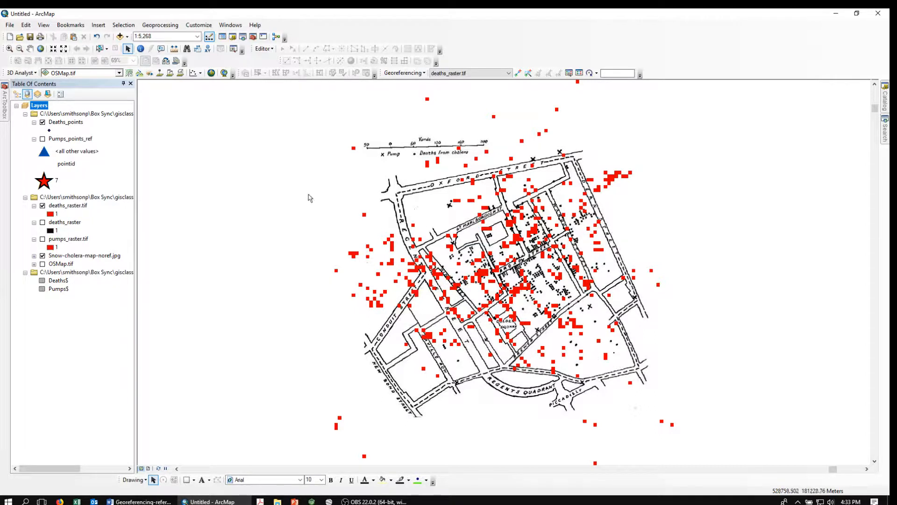
Add a control-point link from the deaths raster to the scanned map and start a second
left_click(518, 73)
left_click(672, 424)
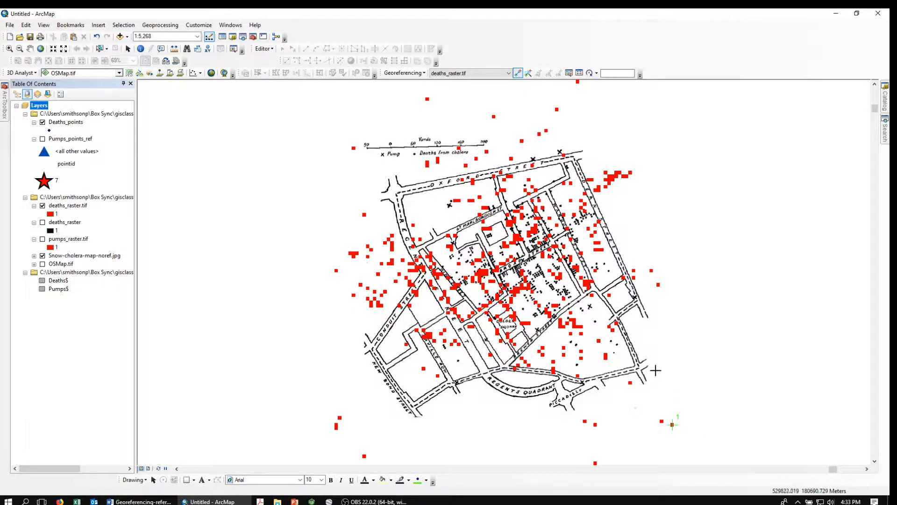
left_click(618, 344)
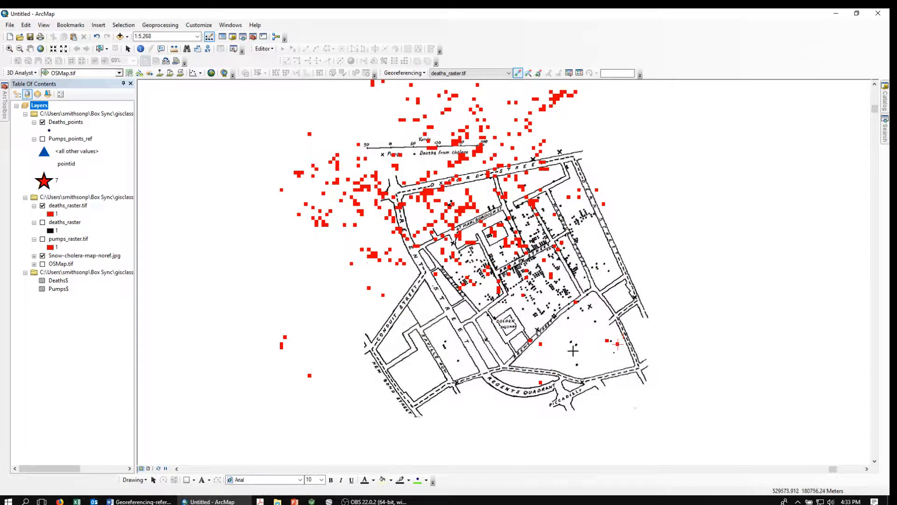
left_click(607, 341)
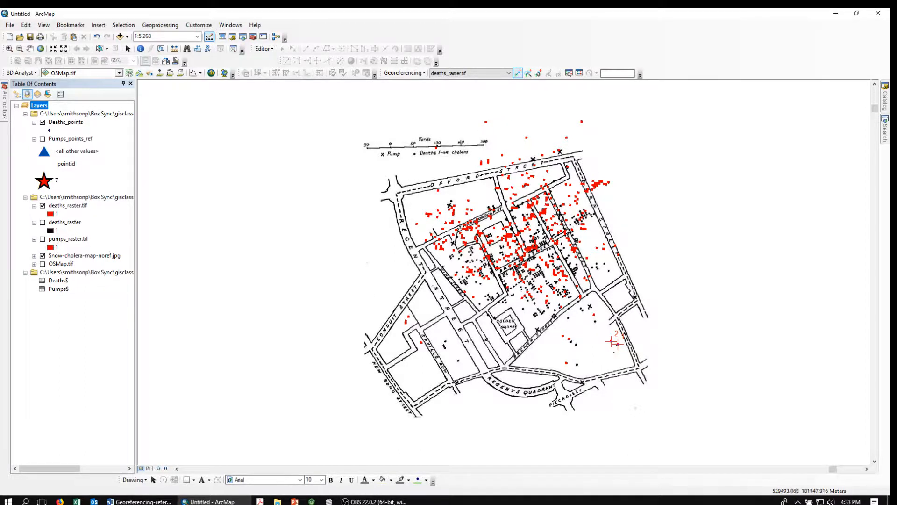
Delete both control-point links in the Link table and close it
left_click(579, 74)
left_click(412, 100)
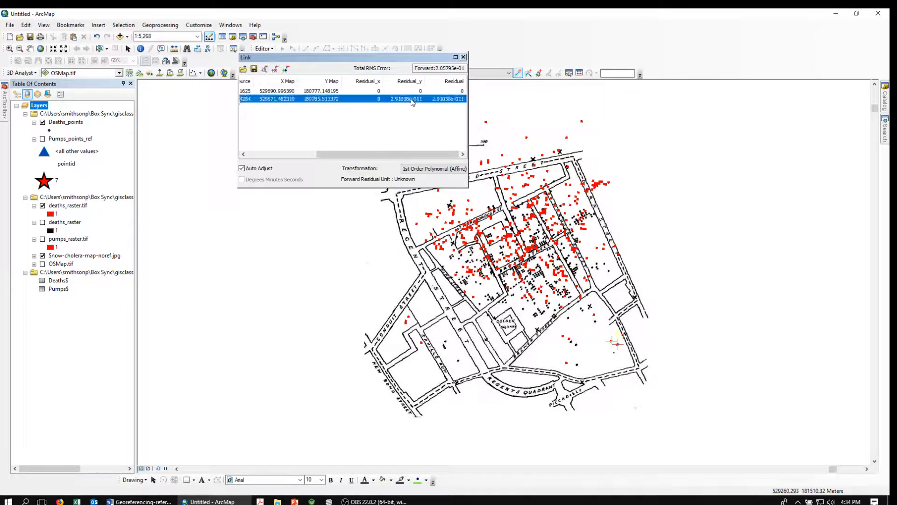
key("Delete")
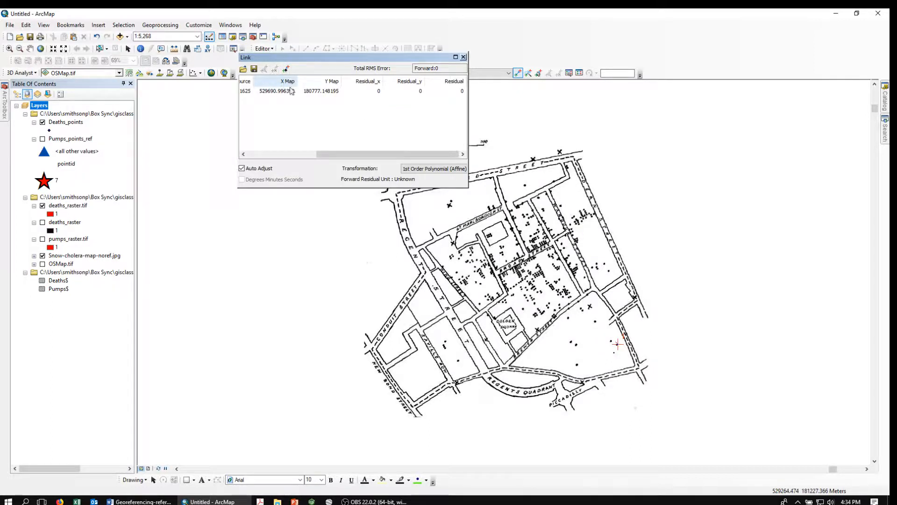
left_click(327, 92)
key("Delete")
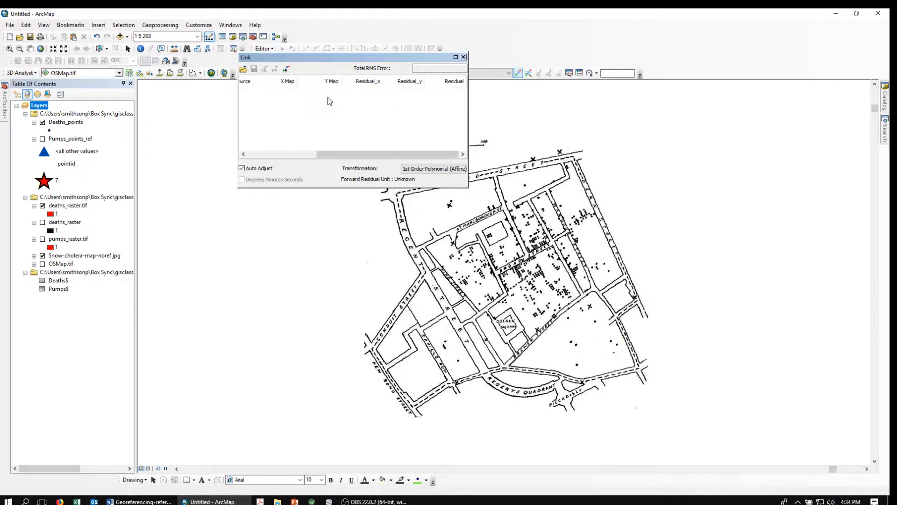
left_click(463, 57)
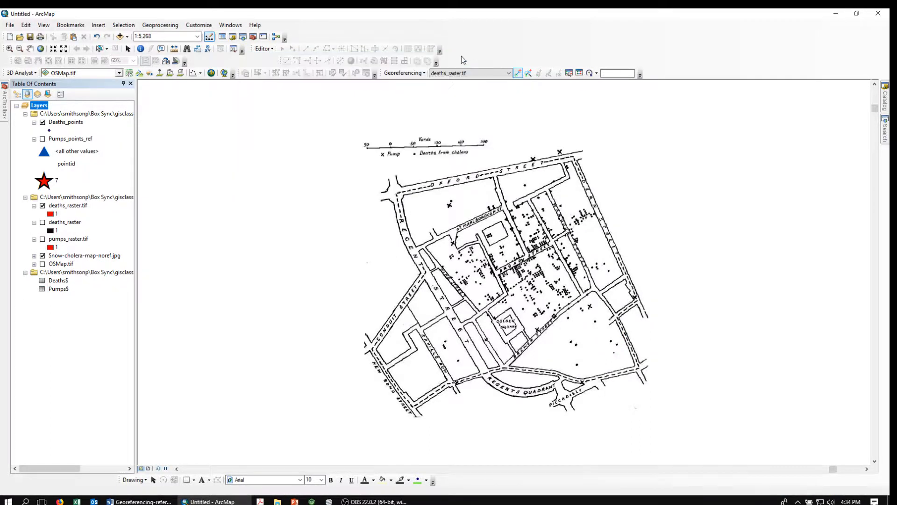
Refit deaths_raster.tif to the display and add two control-point links to the scanned map
left_click(404, 73)
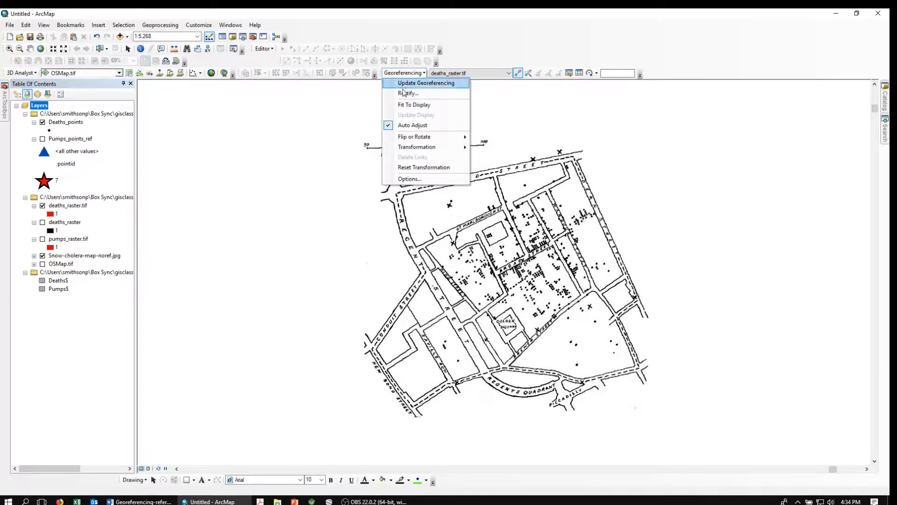
left_click(406, 104)
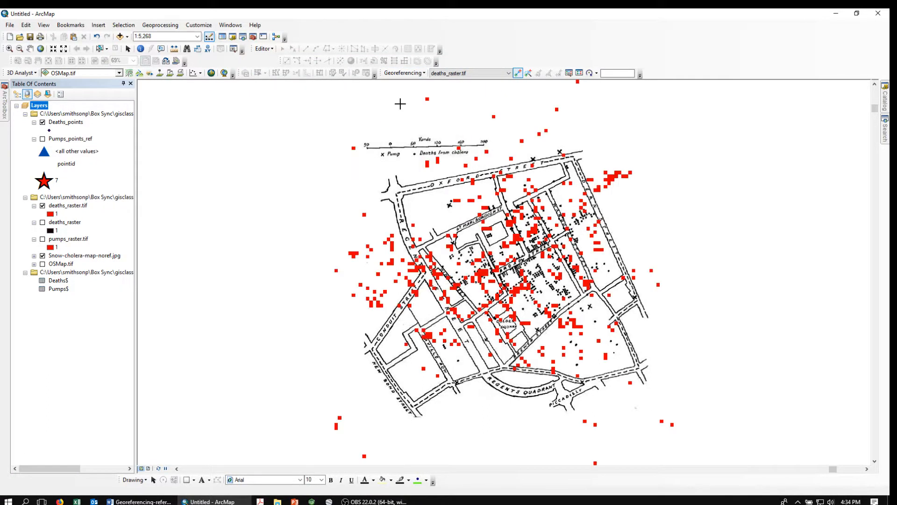
left_click(672, 424)
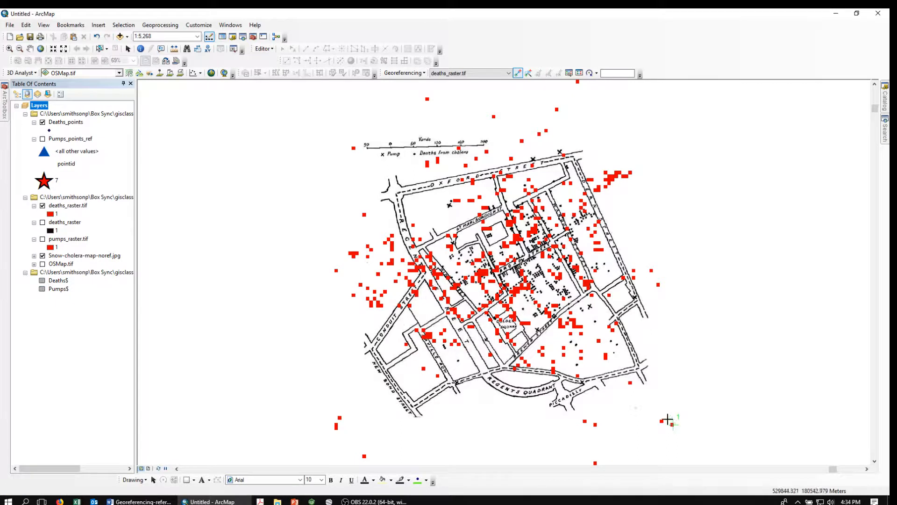
left_click(617, 345)
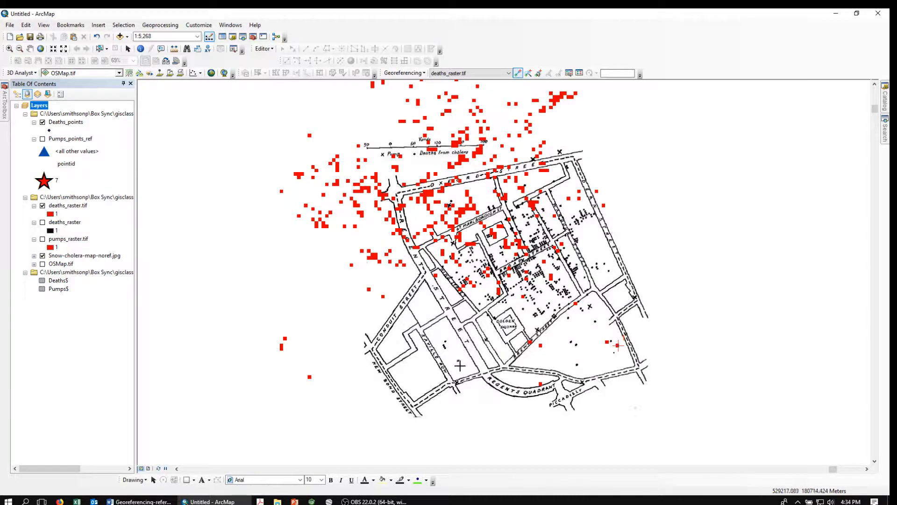
left_click(309, 376)
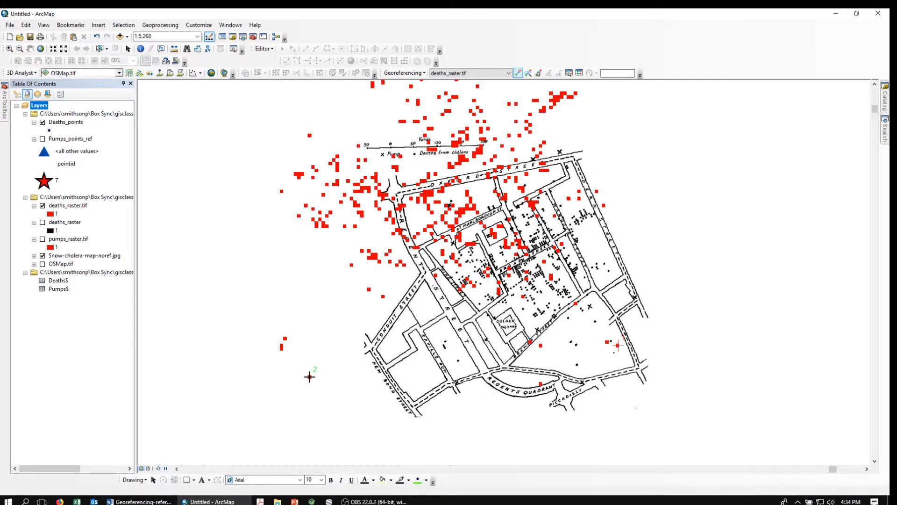
left_click(458, 360)
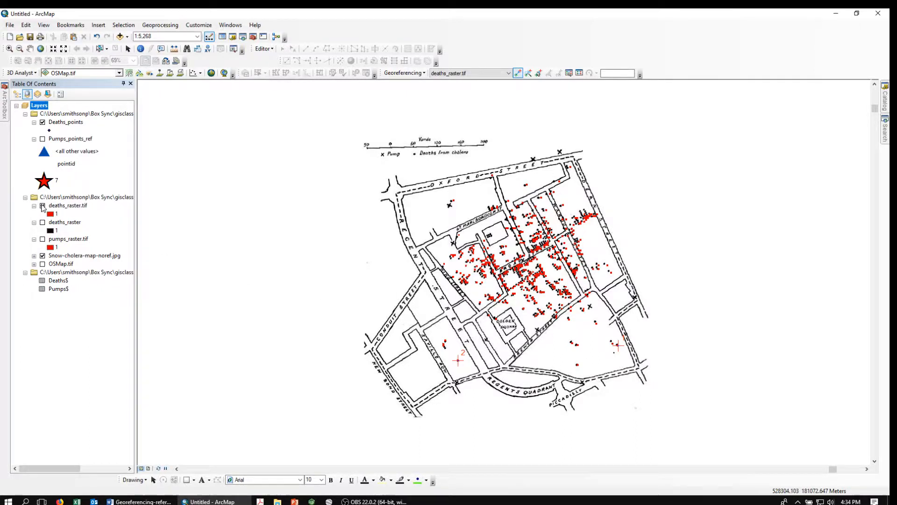
Add a third link near point 1, toggling layer visibility, and acknowledge the collinearity warning
left_click(42, 206)
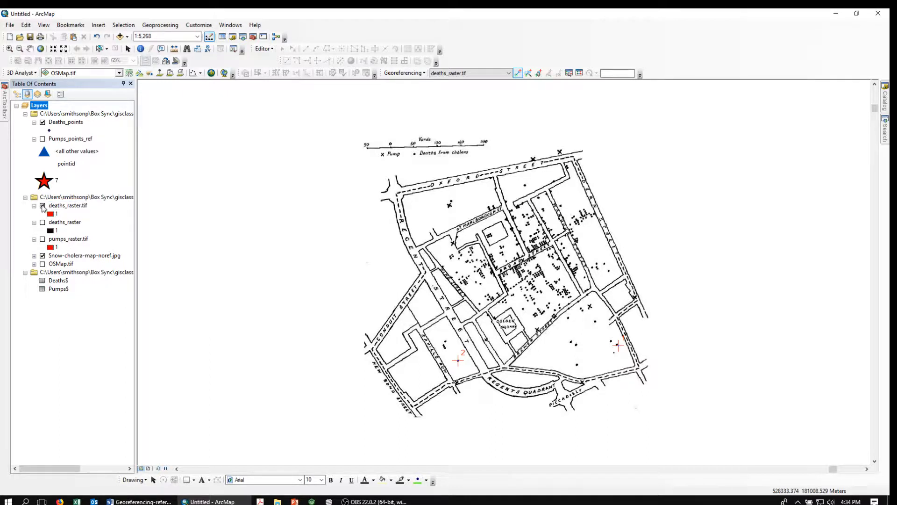
left_click(42, 256)
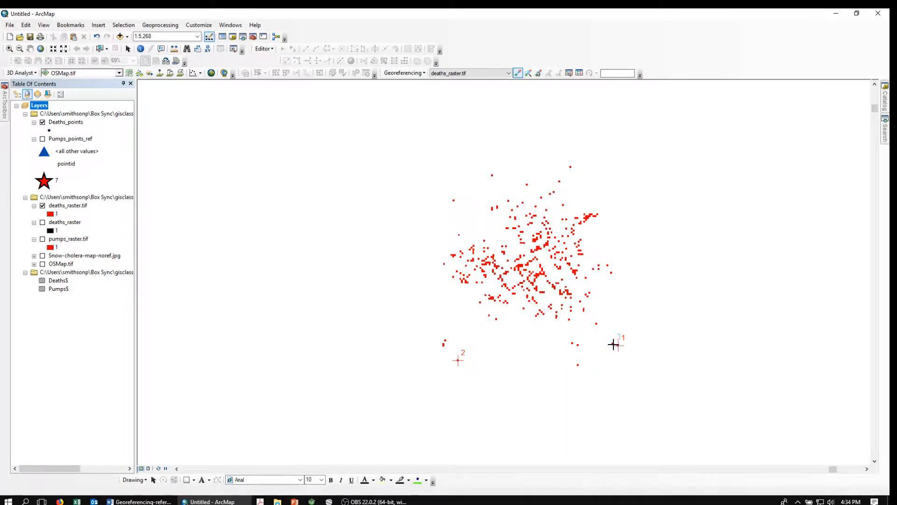
left_click(614, 344)
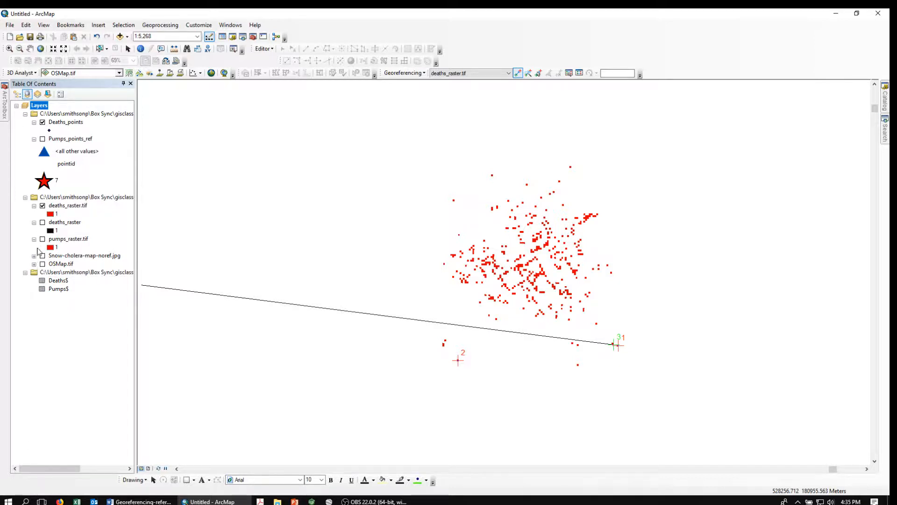
left_click(43, 256)
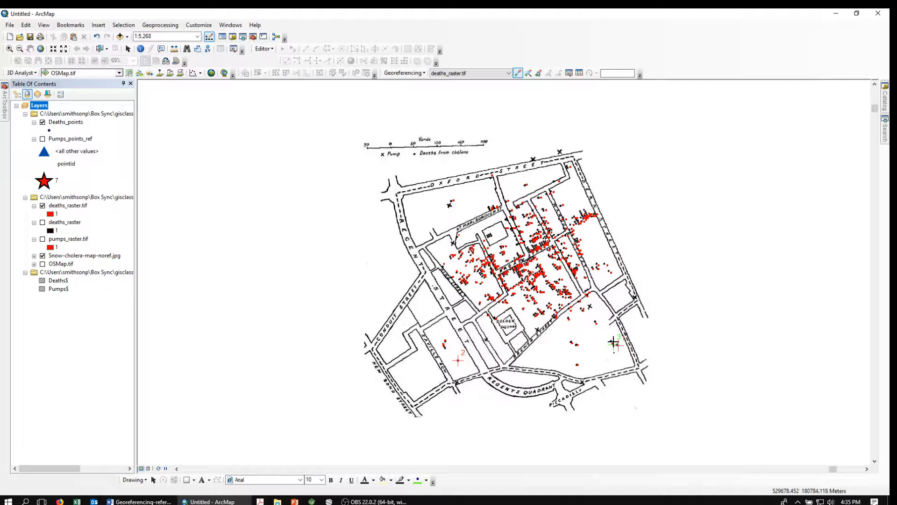
left_click(610, 341)
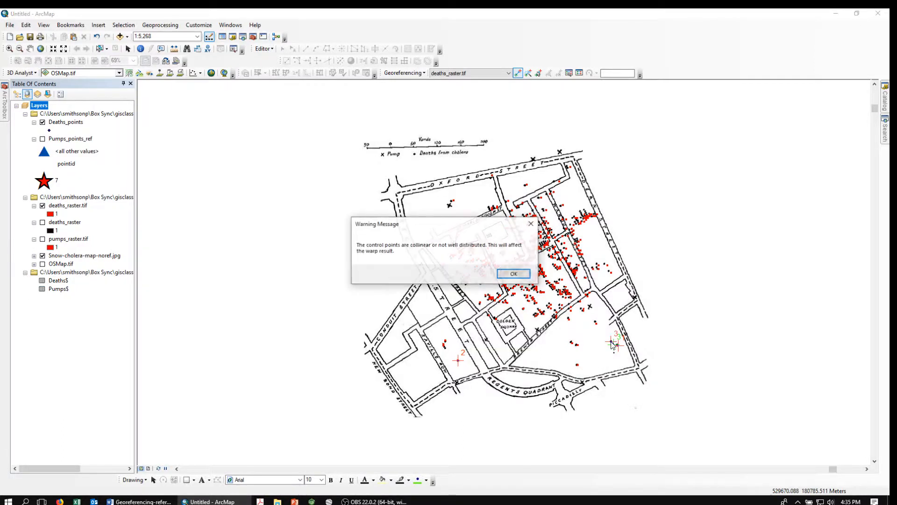
left_click(513, 274)
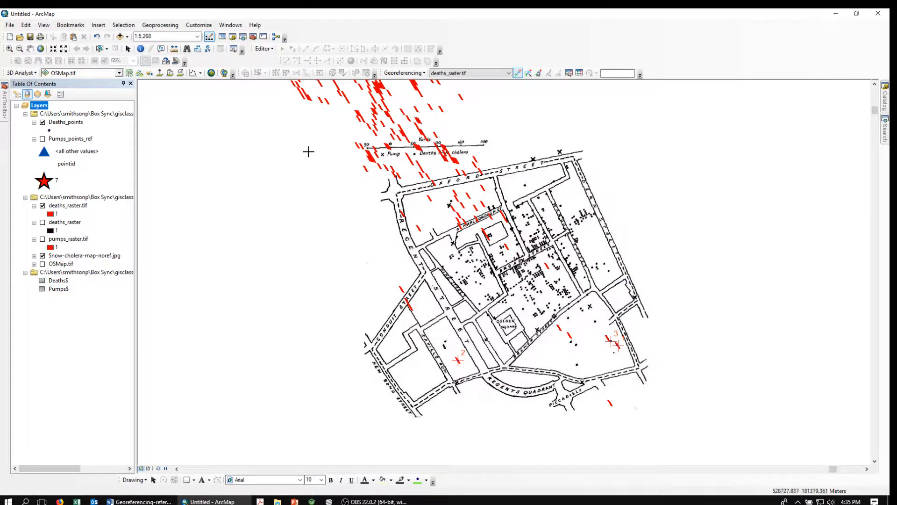
Delete the poorly fitting third link from the Link table
left_click(569, 73)
left_click(408, 107)
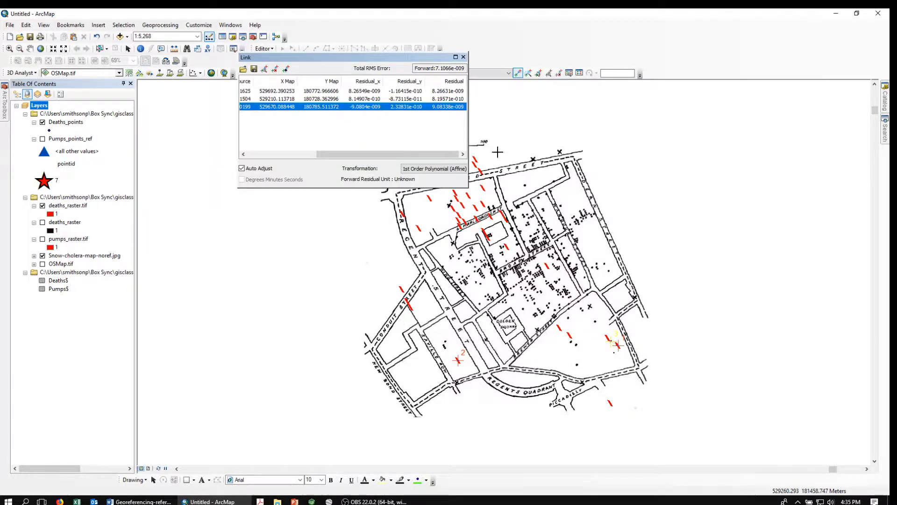
key("Delete")
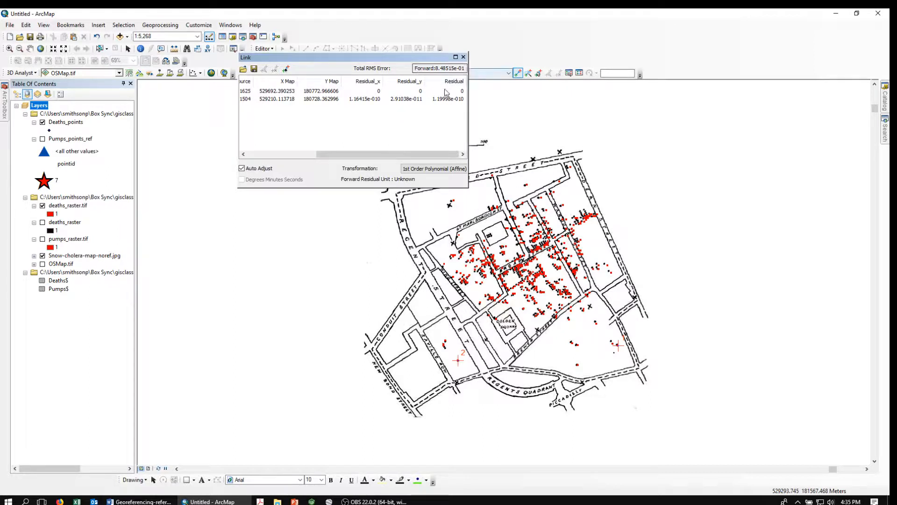
left_click(463, 57)
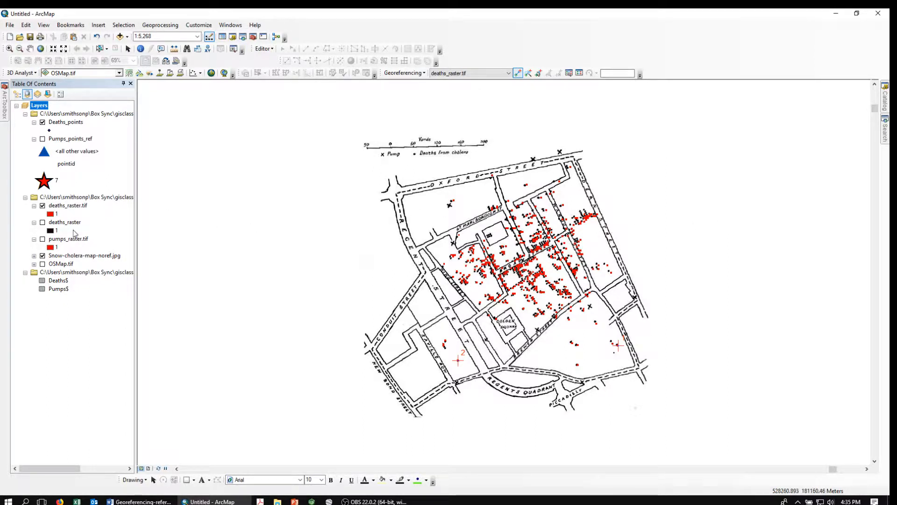
Add a new third control-point link from the deaths raster to the scanned Snow map
left_click(43, 256)
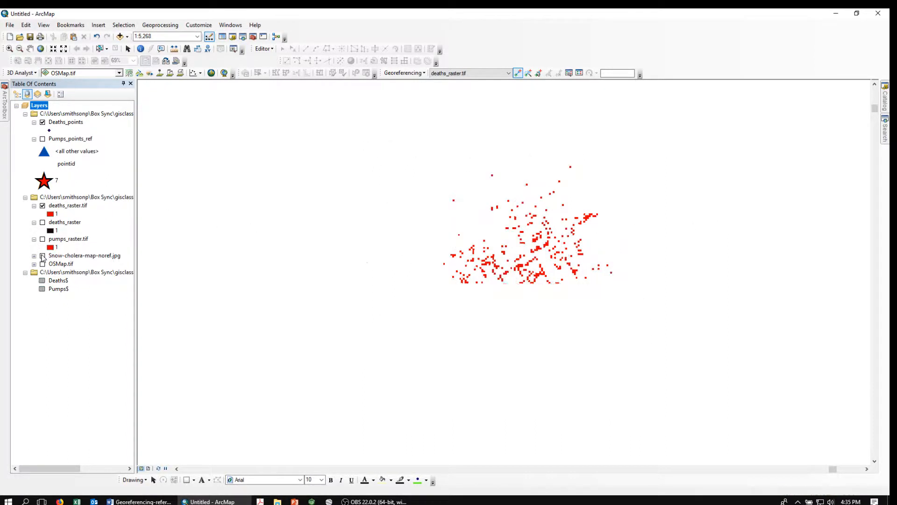
left_click(453, 200)
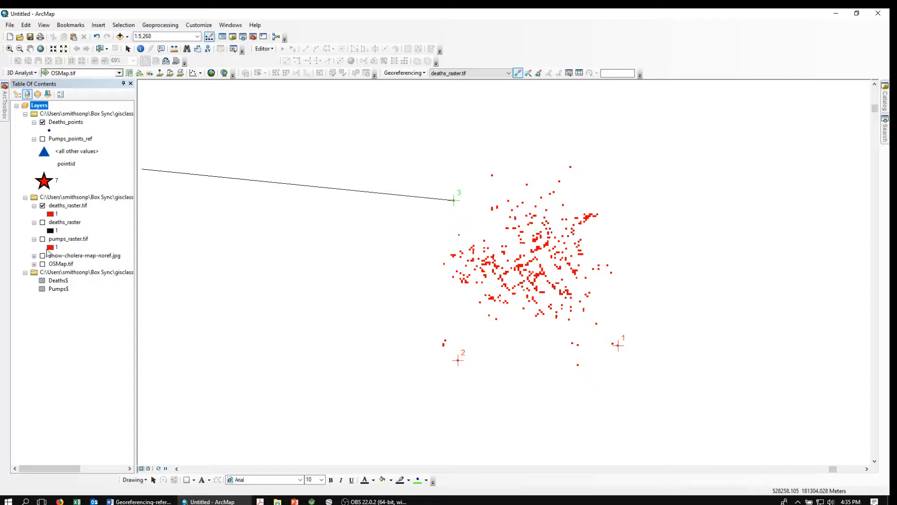
left_click(42, 256)
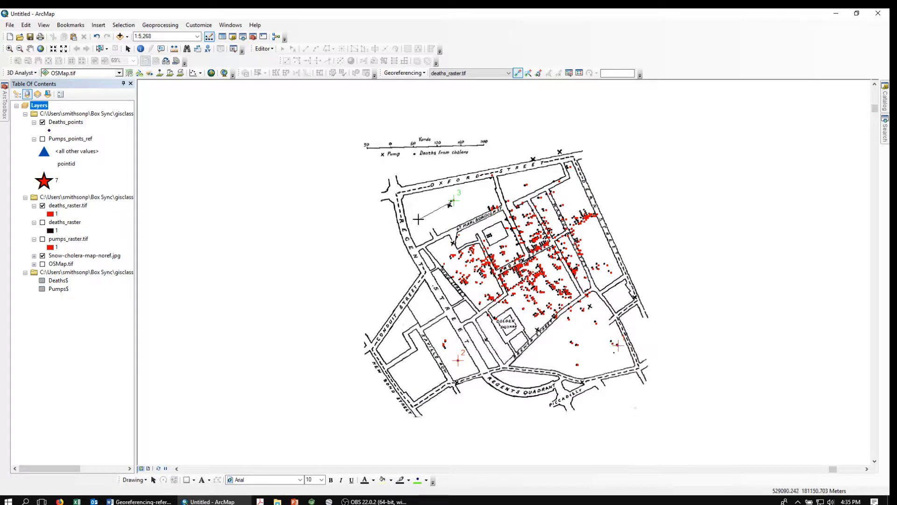
left_click(450, 201)
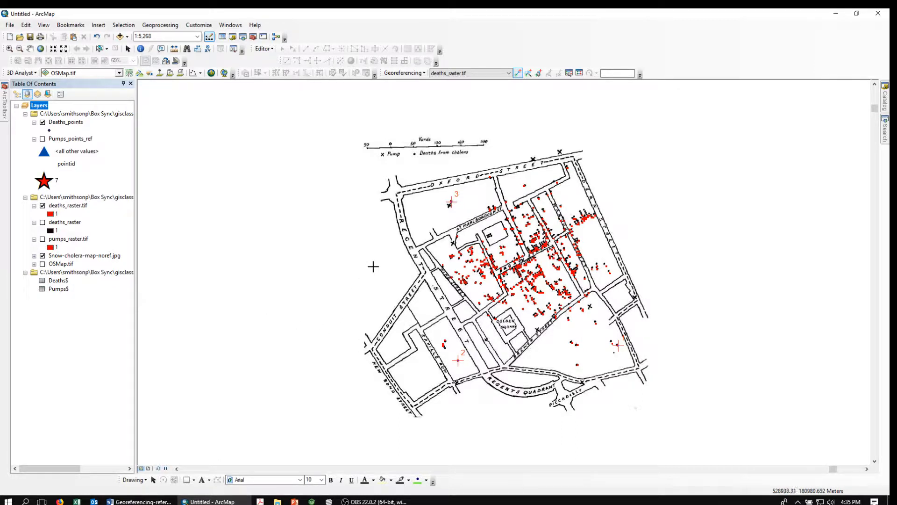
left_click(422, 75)
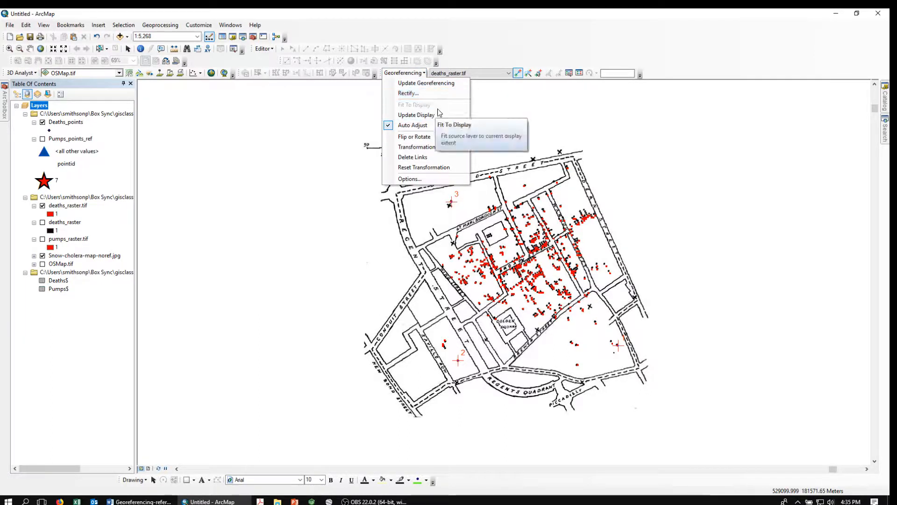
Update georeferencing on deaths_raster.tif, remove the deaths_raster layer, and open ArcToolbox
left_click(410, 83)
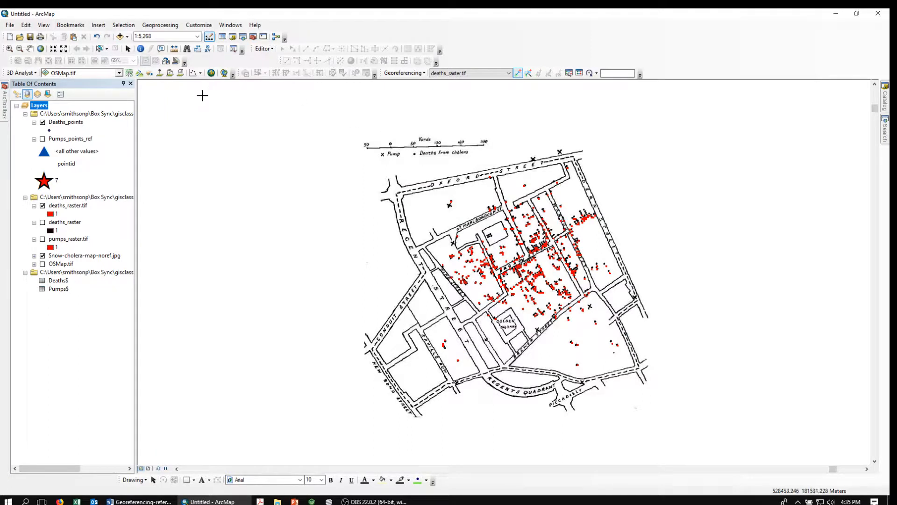
left_click(128, 50)
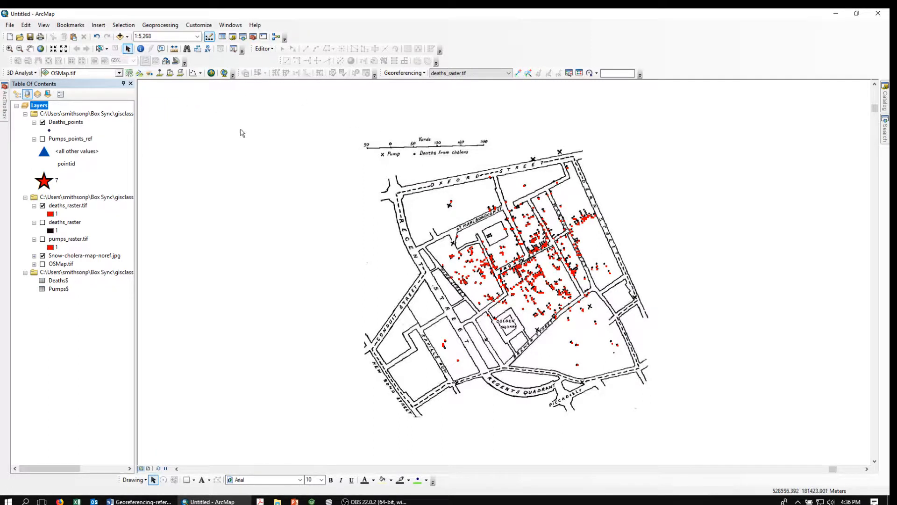
right_click(61, 223)
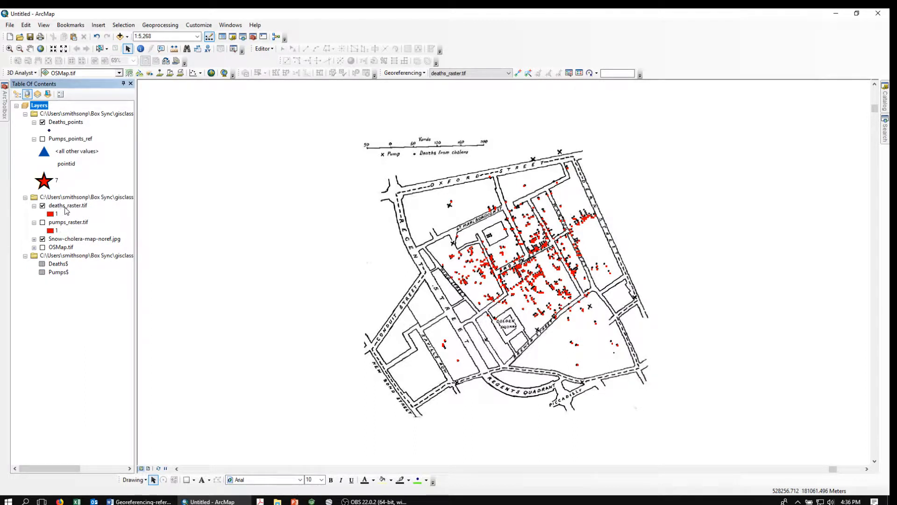
left_click(5, 109)
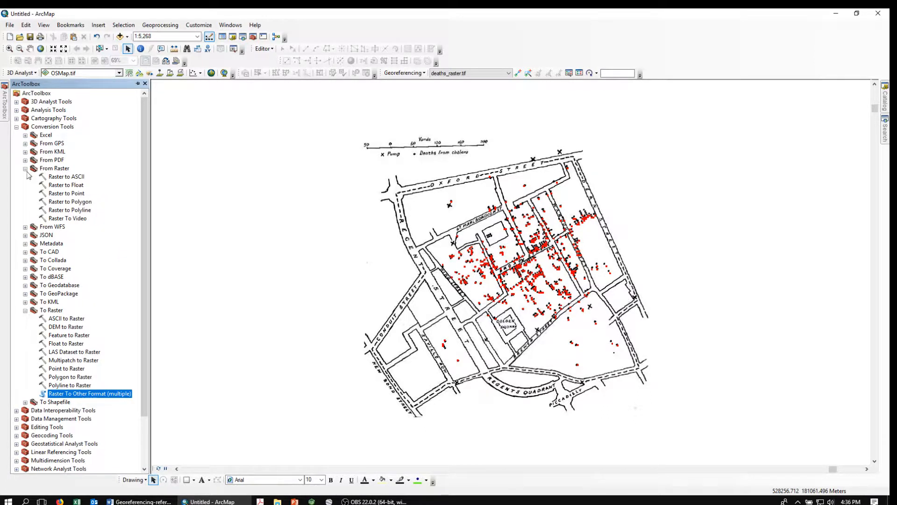
Start Raster to Point with deaths_raster.tif as the input raster
double_click(58, 193)
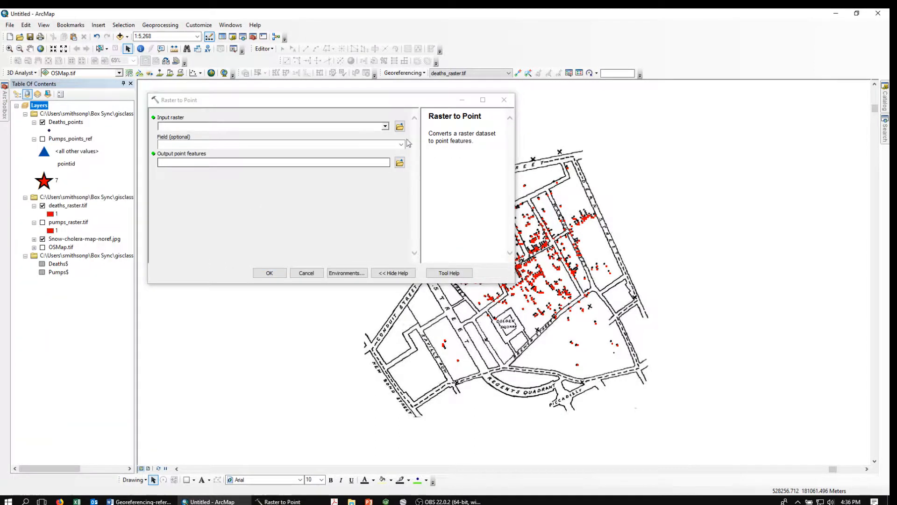
left_click(385, 126)
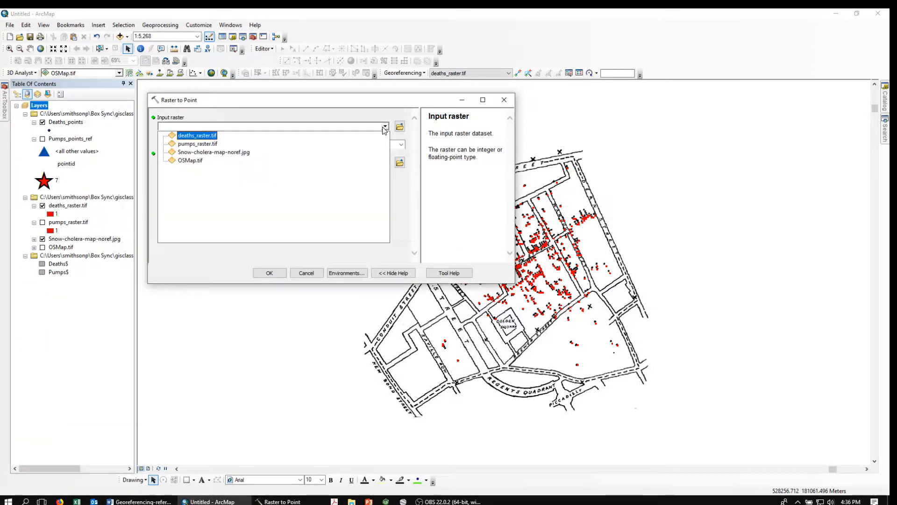
left_click(196, 137)
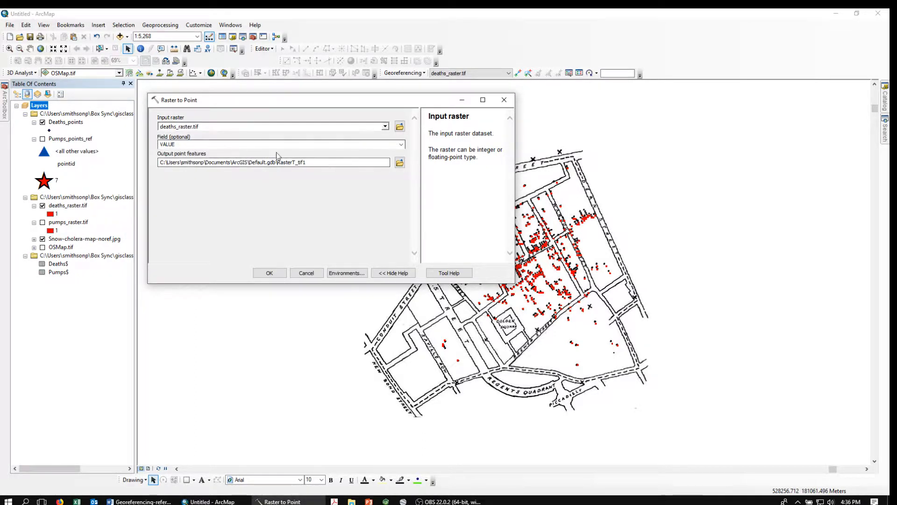
left_click(399, 163)
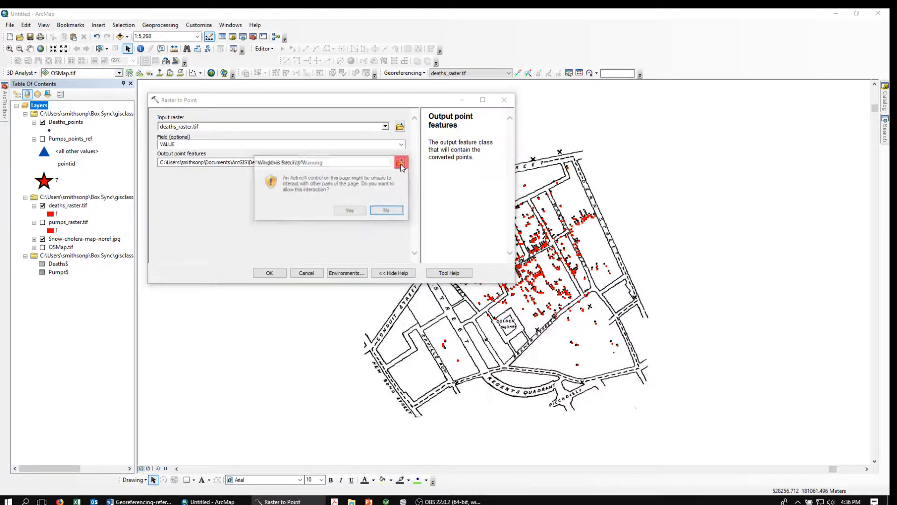
left_click(349, 211)
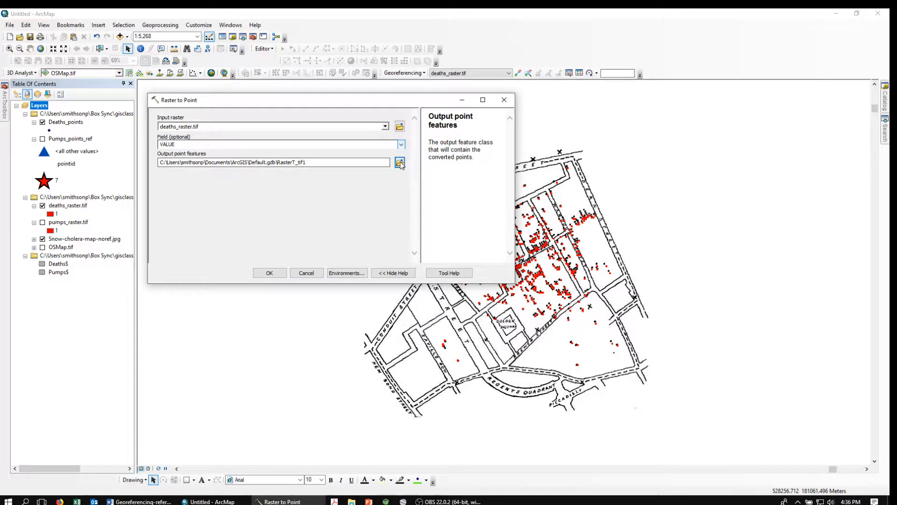
Save the output as Trash2\Deaths_points_ref.shp and run the conversion
left_click(400, 163)
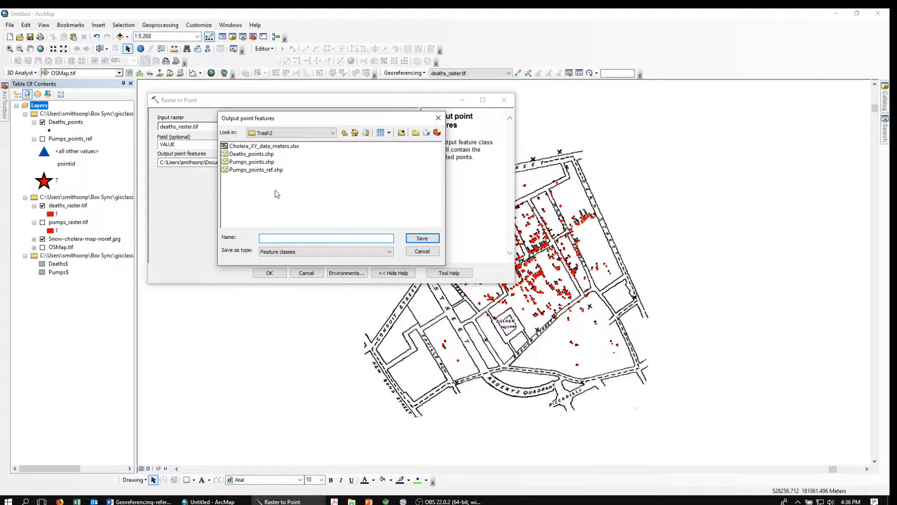
left_click(255, 154)
left_click(295, 239)
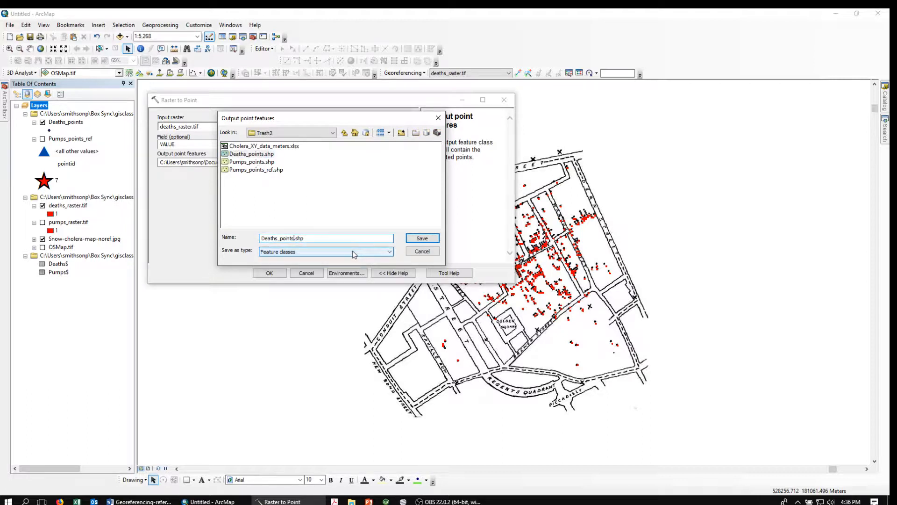
type("_ref")
left_click(419, 240)
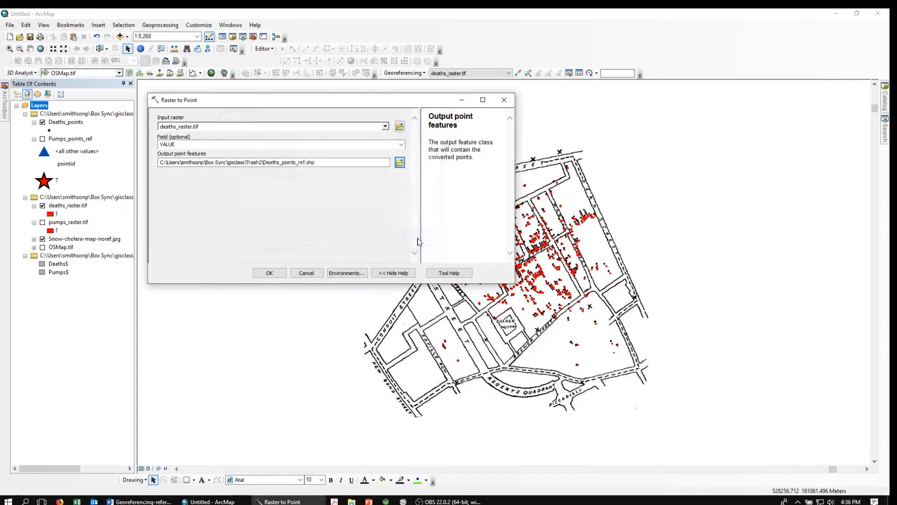
left_click(269, 274)
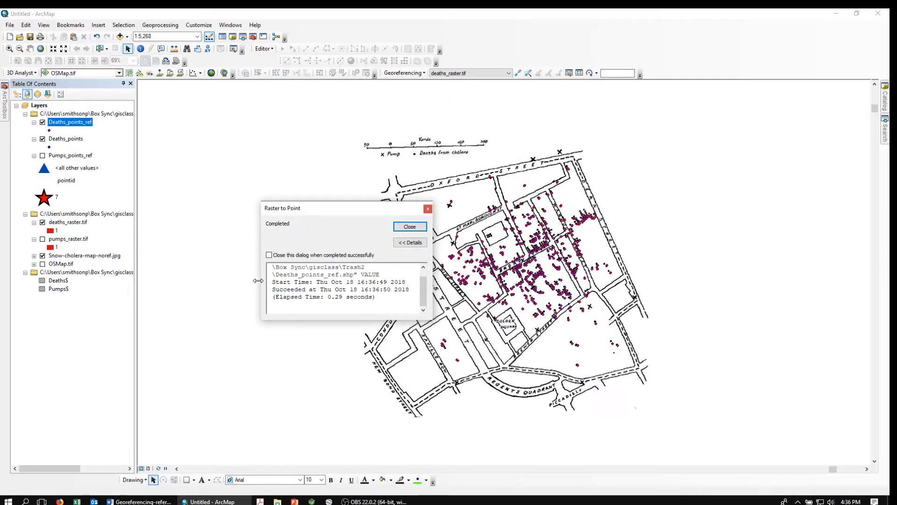
left_click(410, 227)
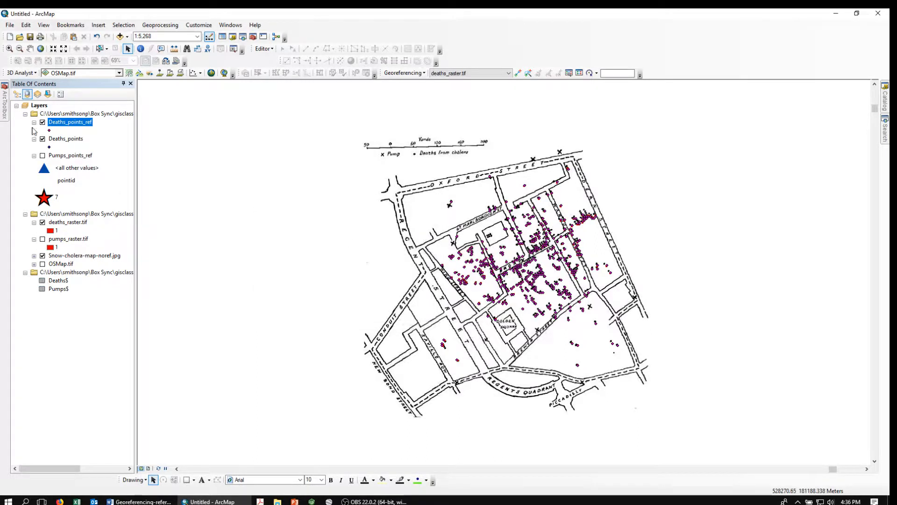
Remove the Deaths_points layer, then check Deaths_points_ref's symbology and cancel without changes
right_click(60, 143)
left_click(86, 156)
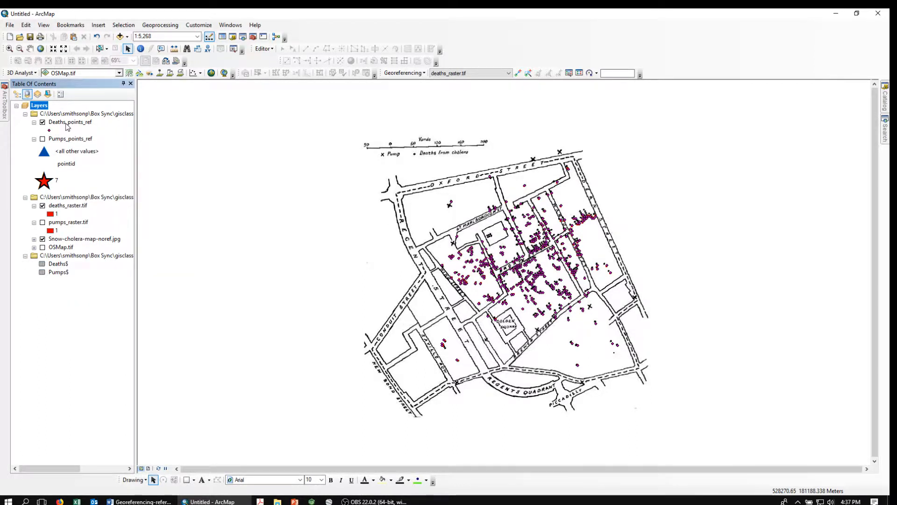
double_click(69, 122)
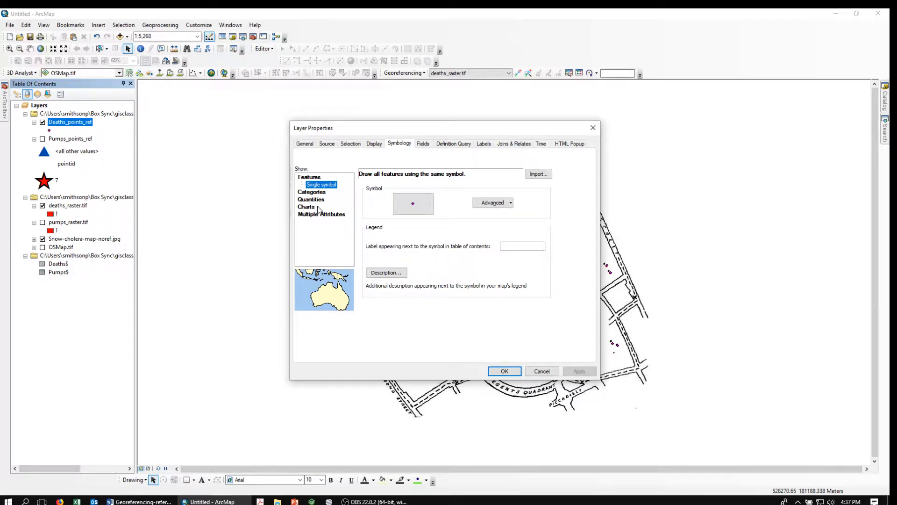
left_click(312, 192)
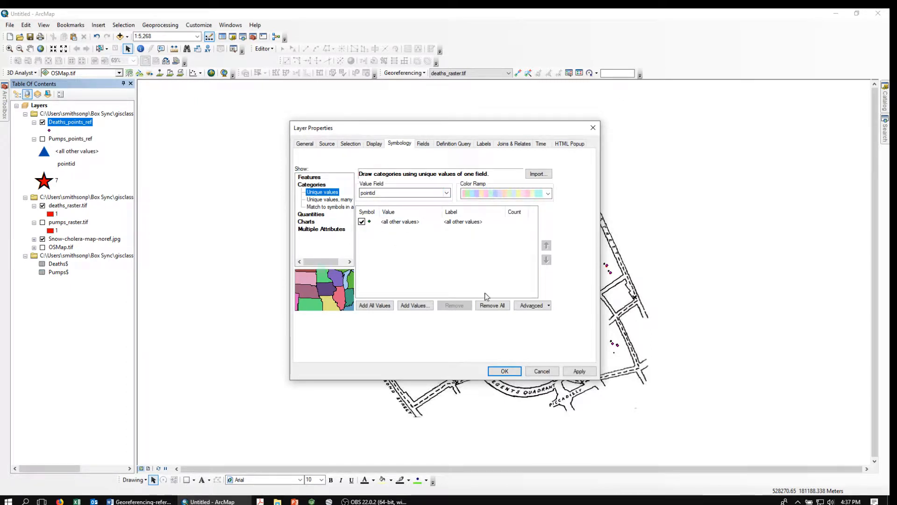
left_click(541, 371)
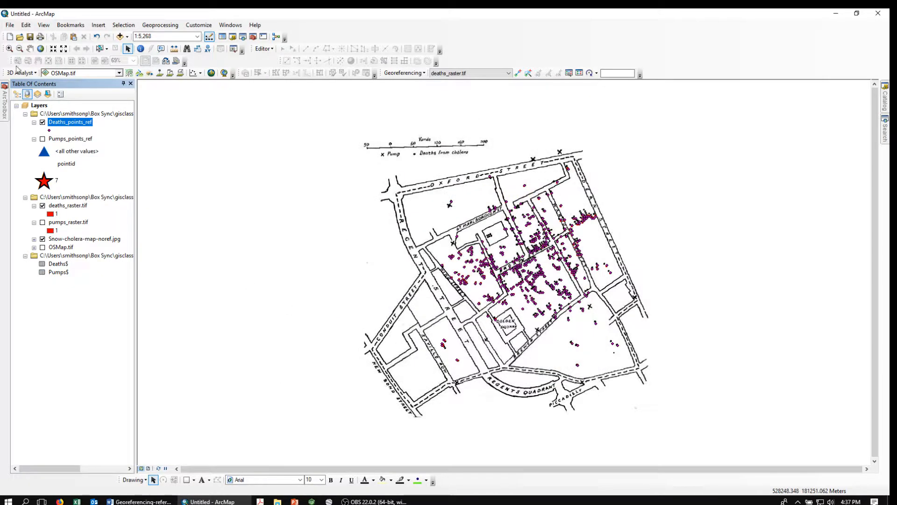
left_click(49, 130)
Give the Deaths_points_ref markers a red Cross 1 symbol at size 12
left_click_drag(312, 181, 312, 222)
left_click(192, 222)
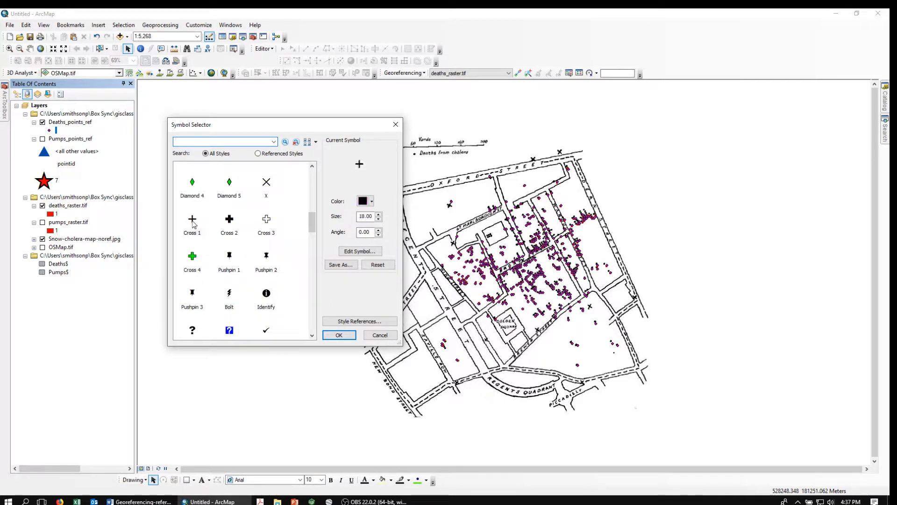
left_click(367, 202)
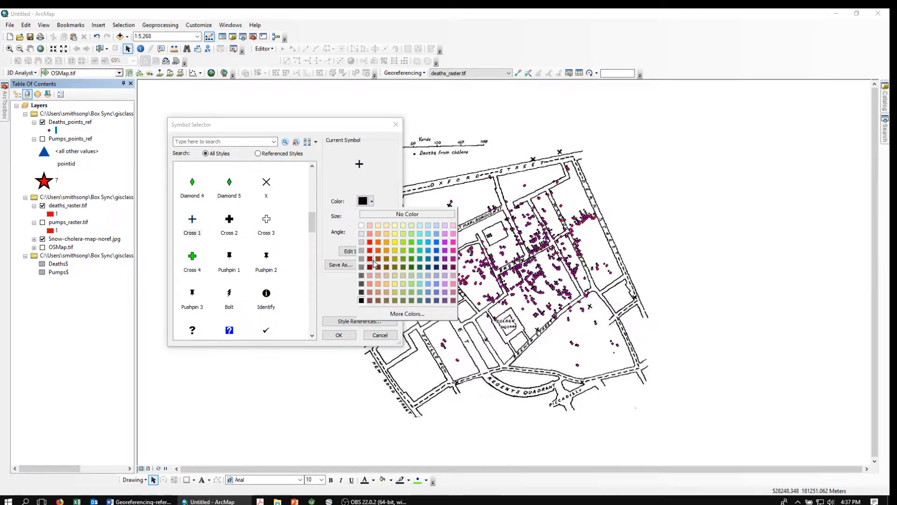
left_click(370, 252)
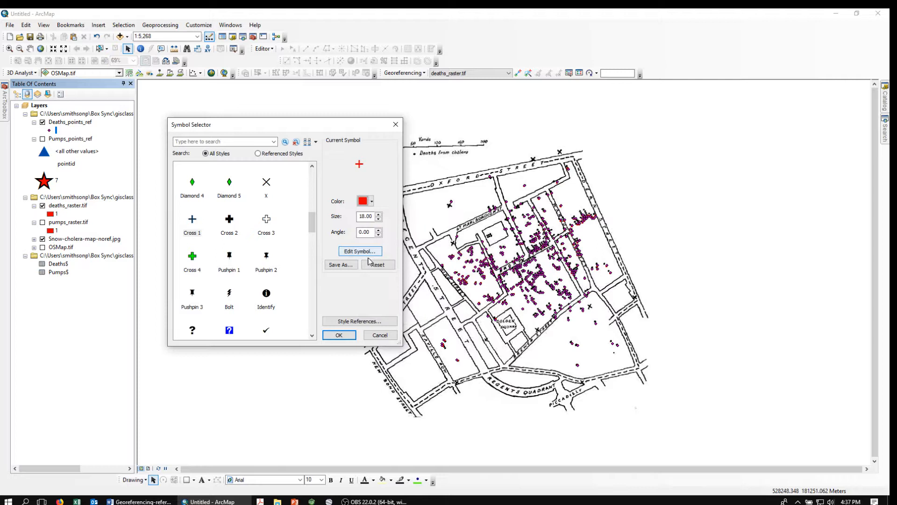
double_click(378, 219)
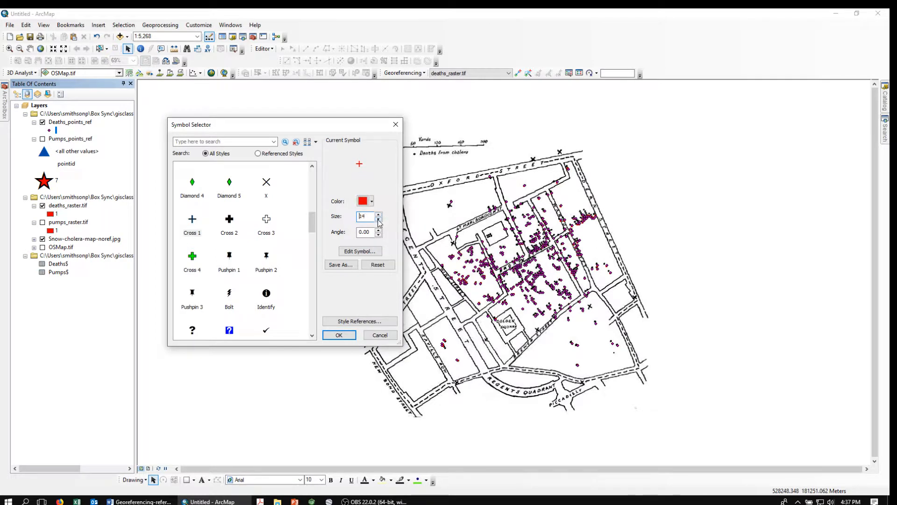
left_click(378, 220)
left_click(339, 335)
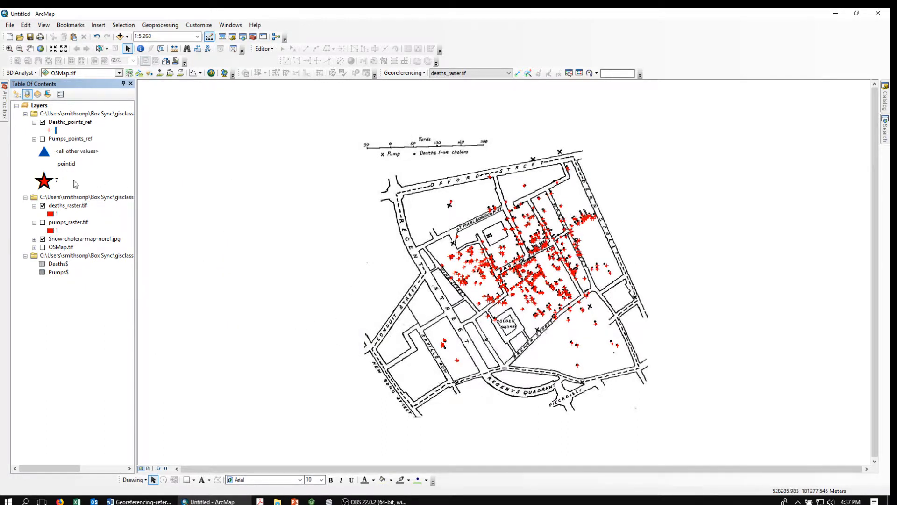
Turn on Pumps_points_ref and OSMap.tif, and turn off Snow-cholera-map-noref.jpg
left_click(43, 140)
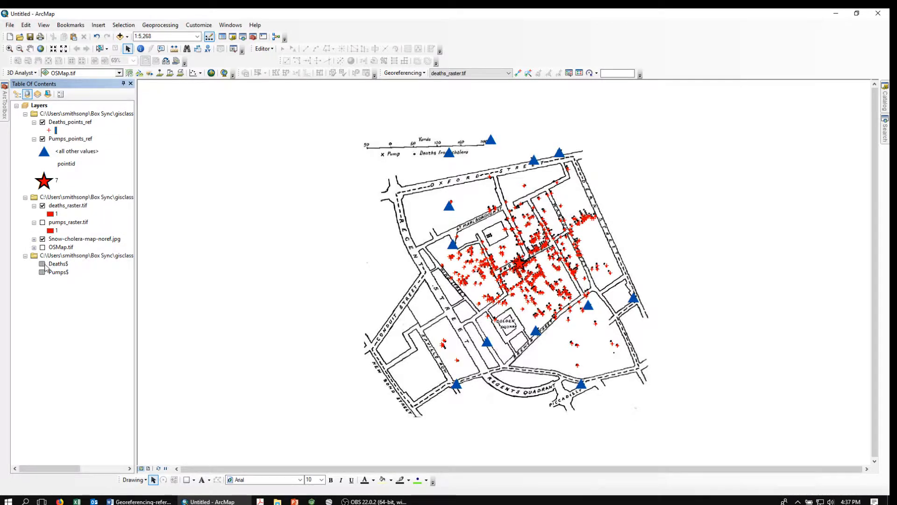
left_click(43, 247)
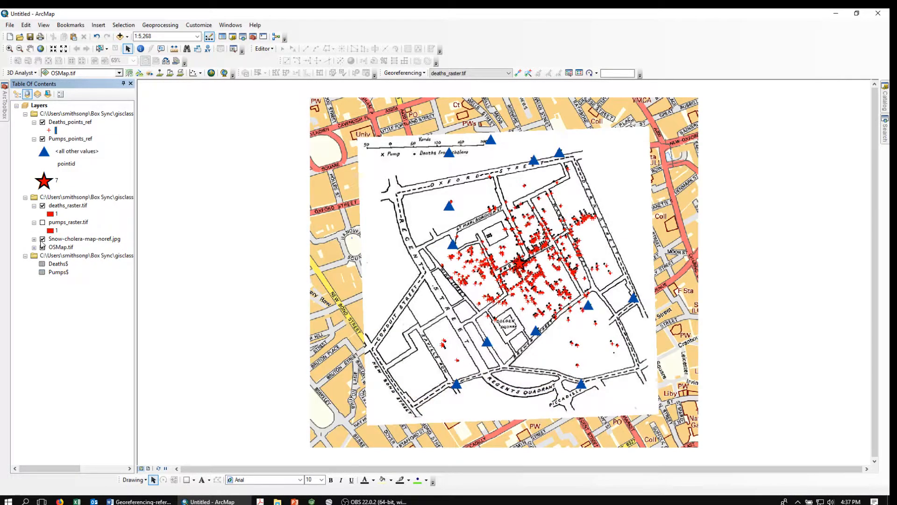
left_click(42, 239)
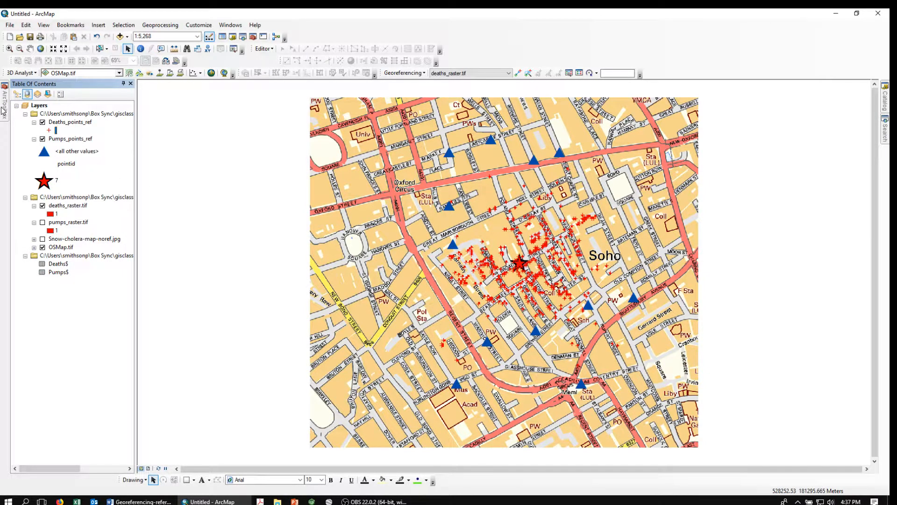
mouse_move(5, 109)
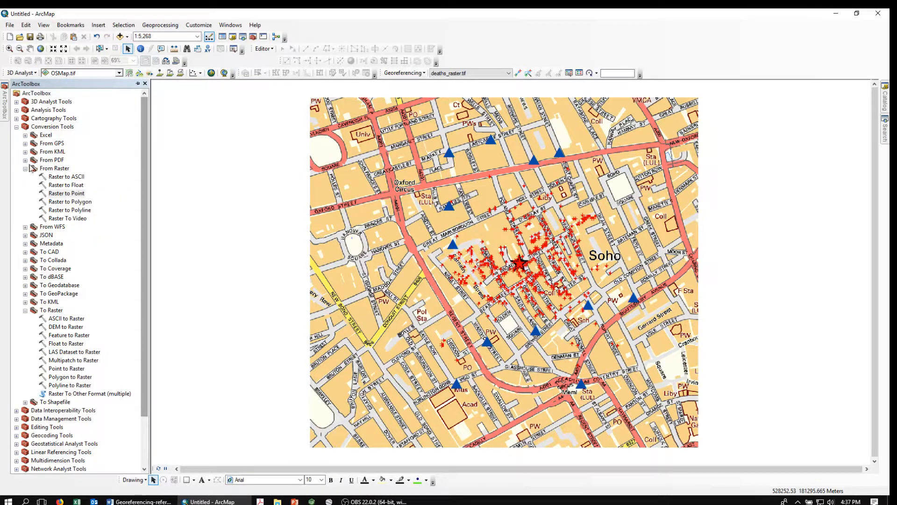
Launch Kernel Density from ArcToolbox's Spatial Analyst Tools > Density toolset
left_click_drag(144, 274, 154, 371)
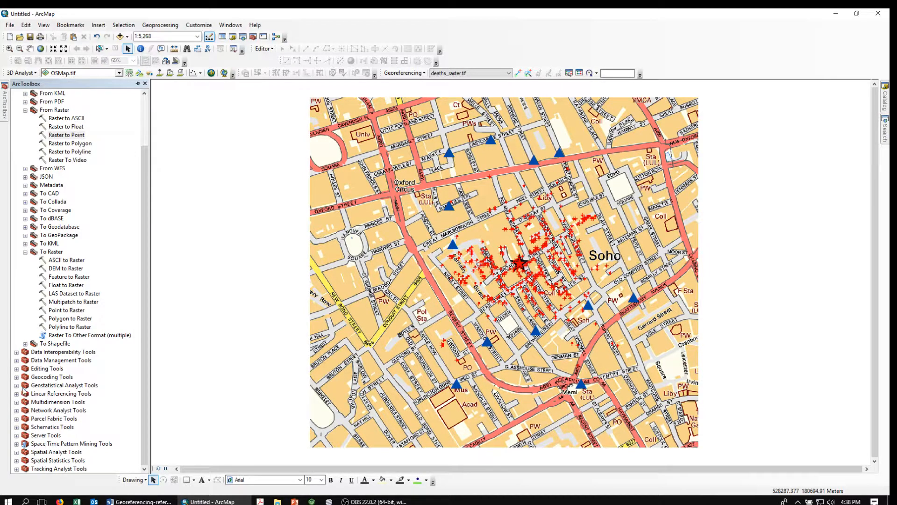
left_click(17, 453)
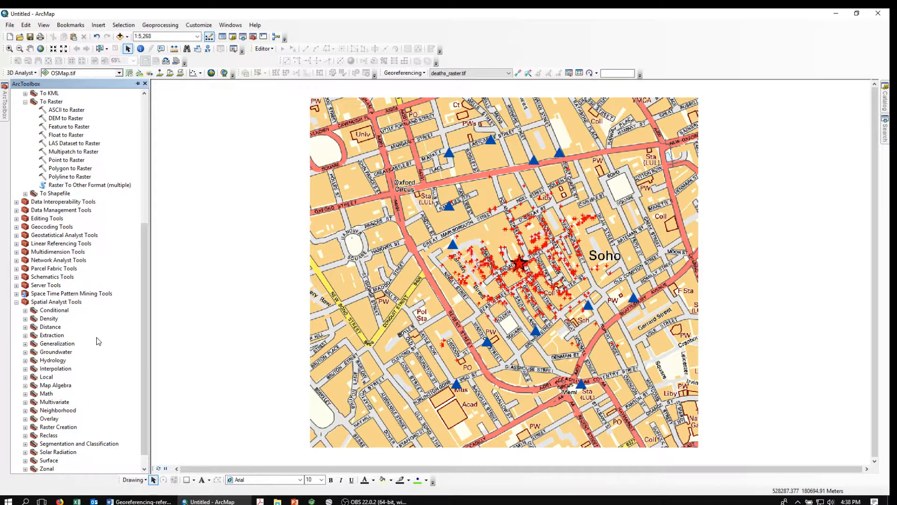
double_click(57, 320)
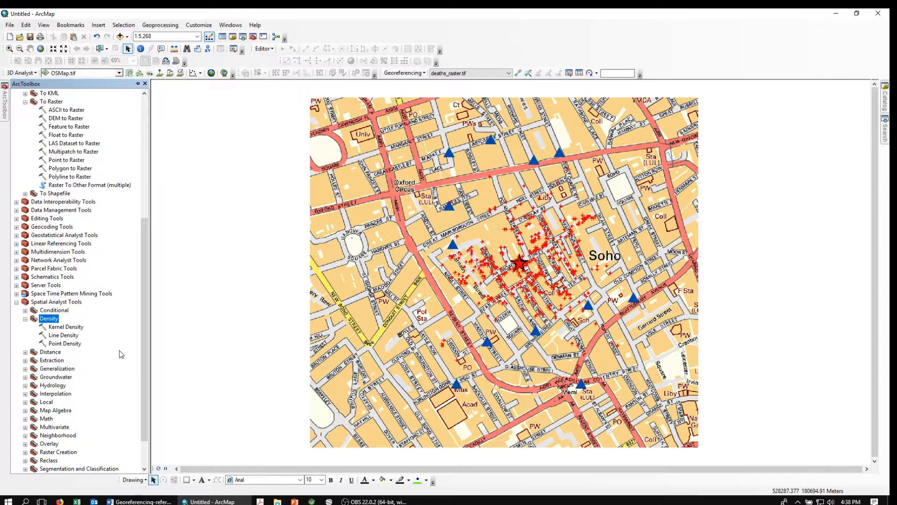
double_click(61, 327)
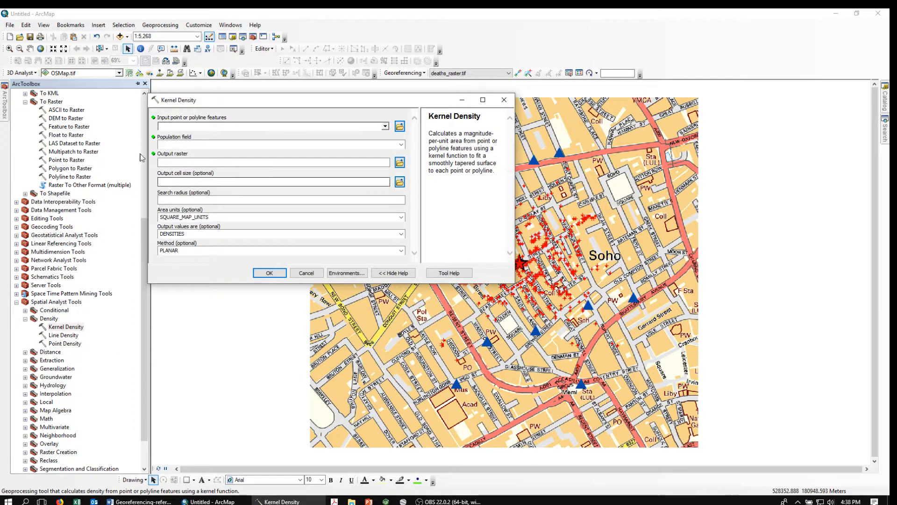
Set Deaths_points_ref as the input and name the output raster deaths_density in Trash2
left_click(386, 127)
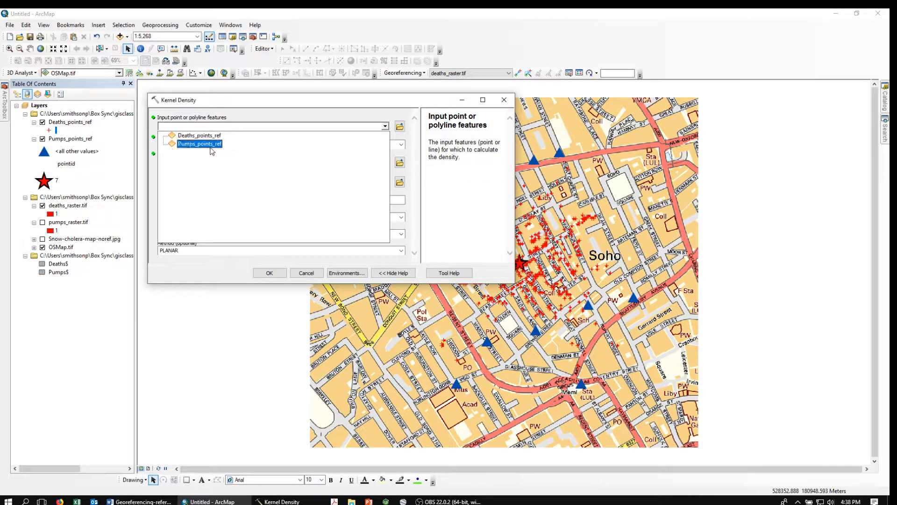
left_click(196, 135)
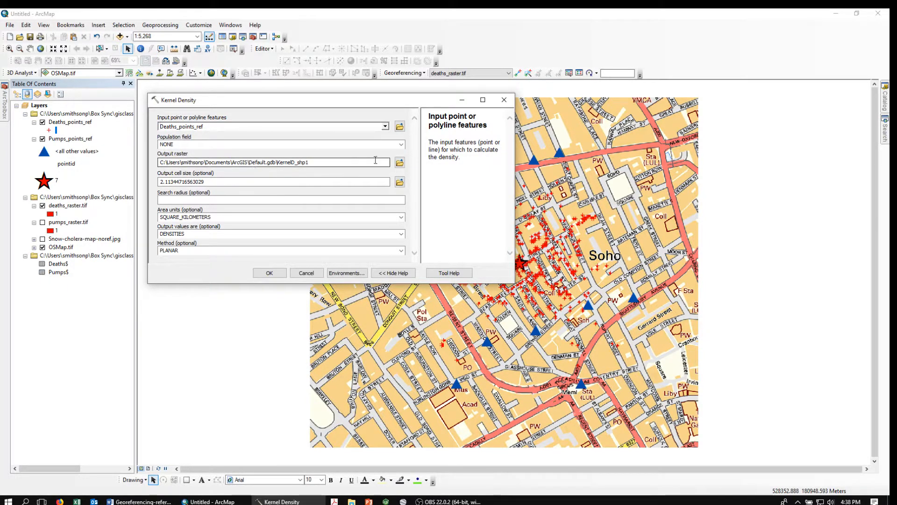
left_click(398, 164)
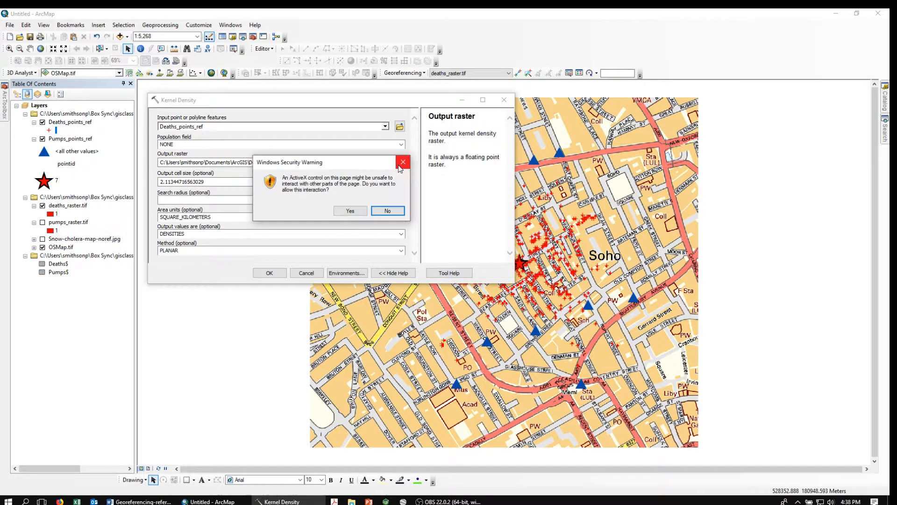
left_click(350, 211)
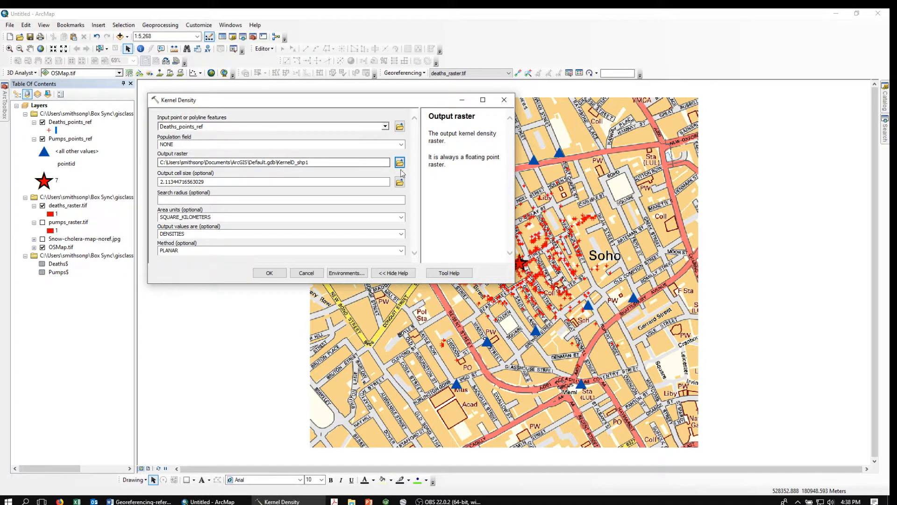
left_click(400, 162)
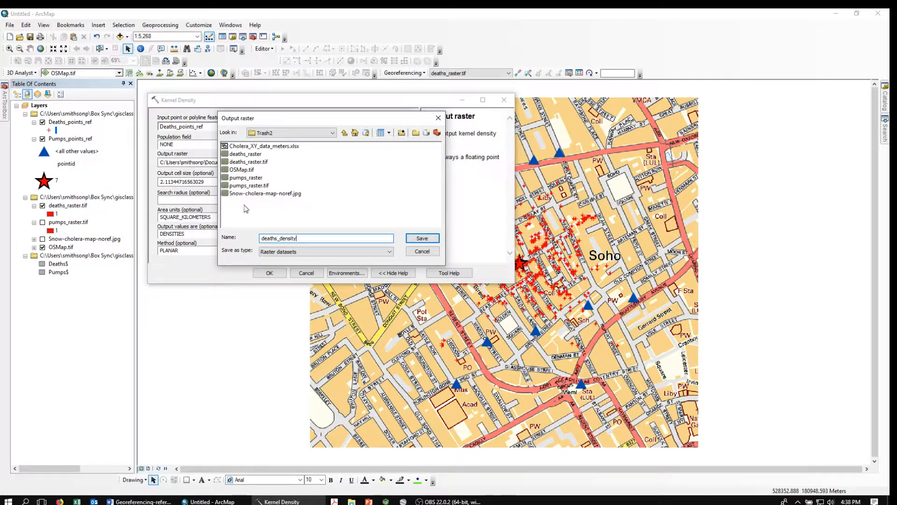
Confirm deaths_density in Trash2 as the Kernel Density output raster
left_click(422, 239)
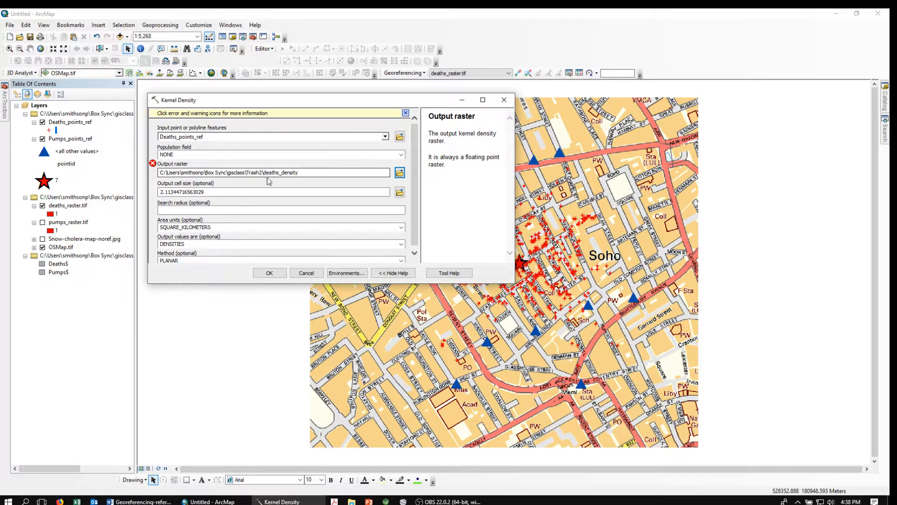
left_click(398, 173)
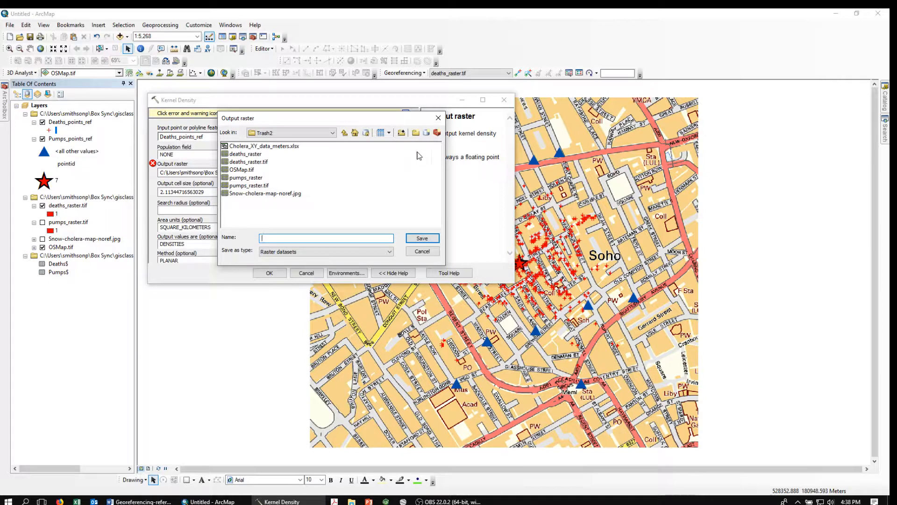
left_click(422, 251)
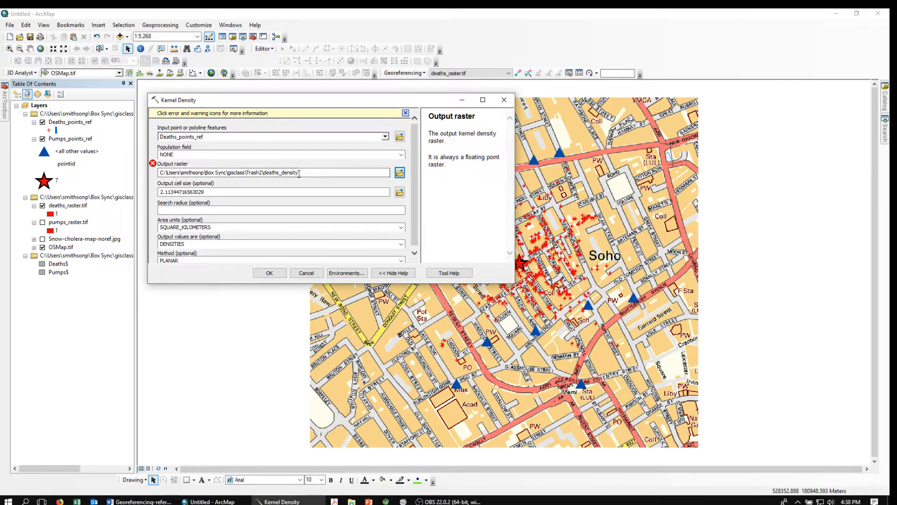
left_click(400, 173)
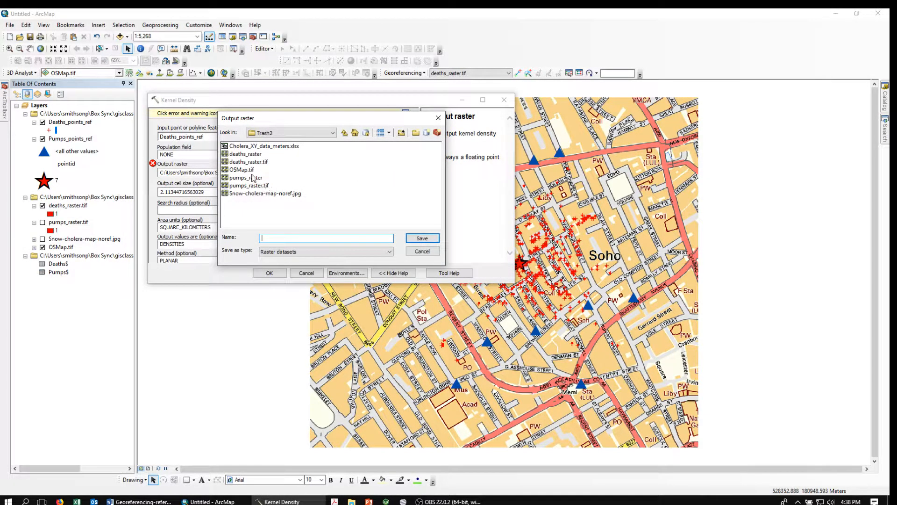
left_click(421, 240)
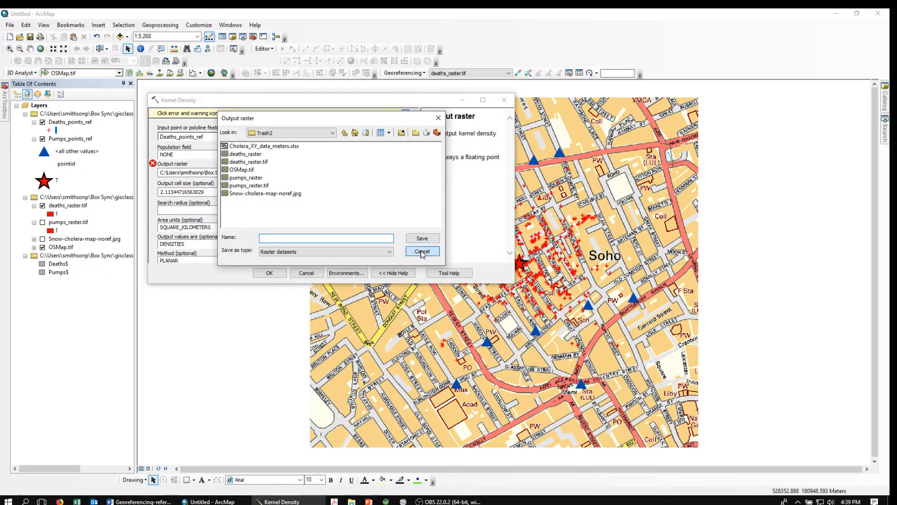
Fix ERROR 000878 by shortening the output name to deathdensity, then run Kernel Density
left_click(153, 164)
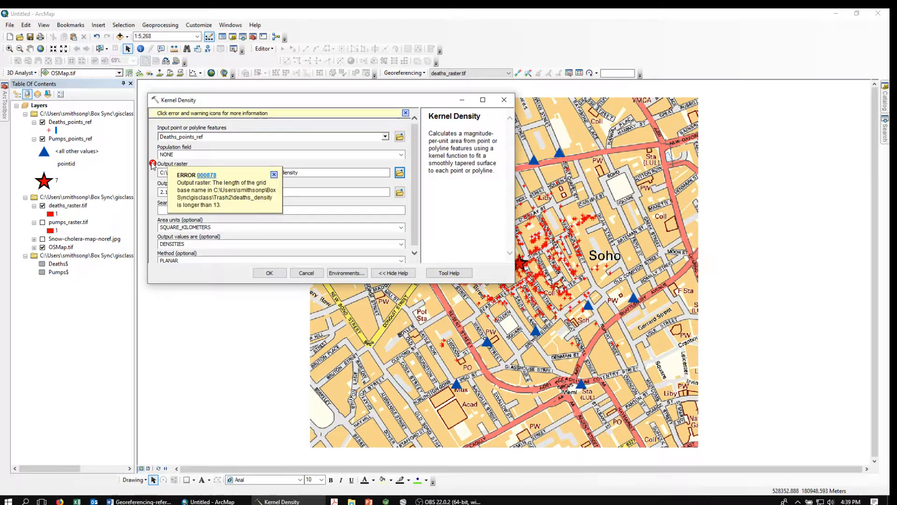
left_click(274, 175)
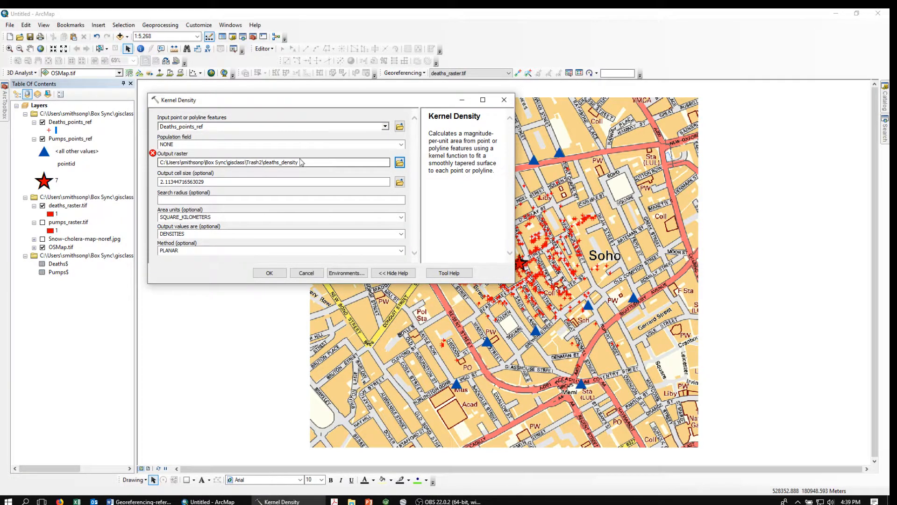
left_click(305, 162)
left_click(279, 161)
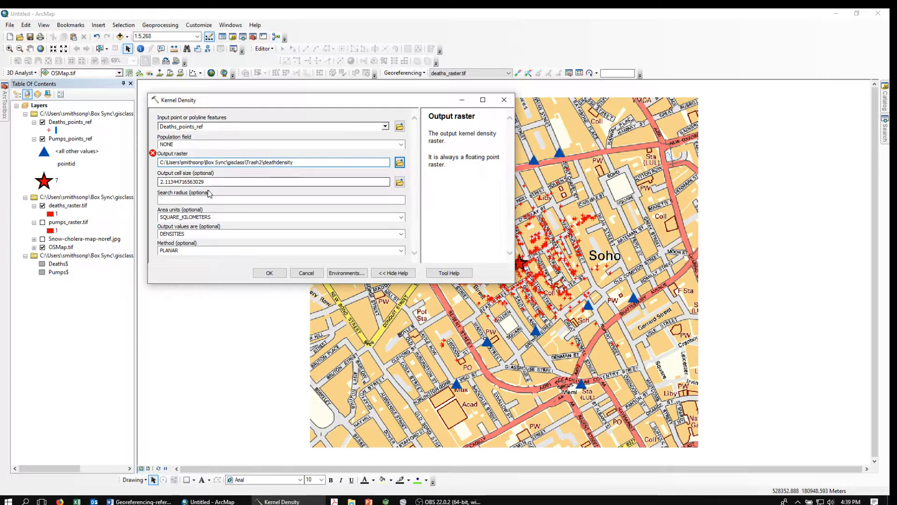
left_click(396, 200)
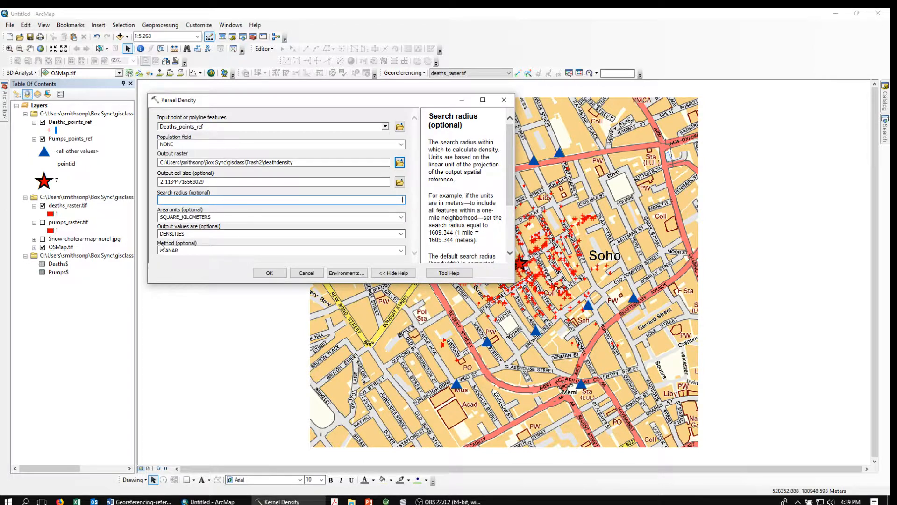
left_click(269, 273)
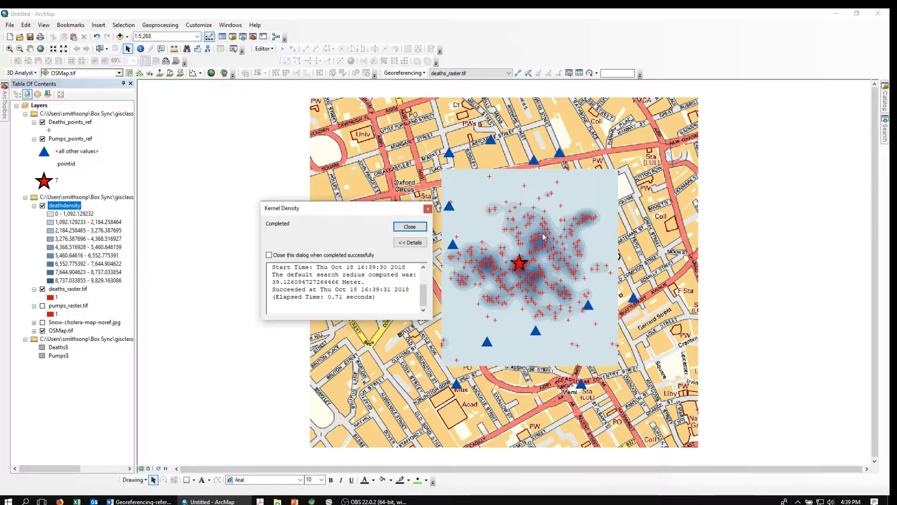
Reopen Kernel Density with Deaths_points_ref as the input features
left_click(410, 226)
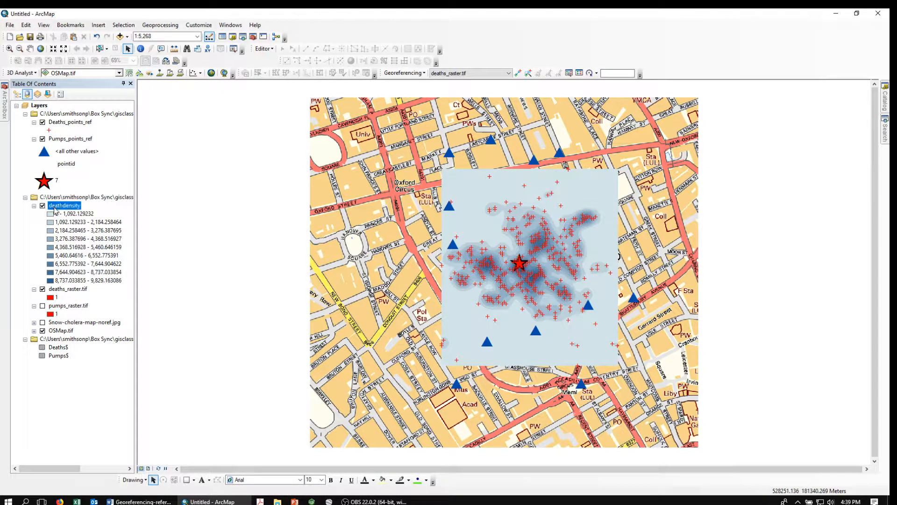
left_click(5, 105)
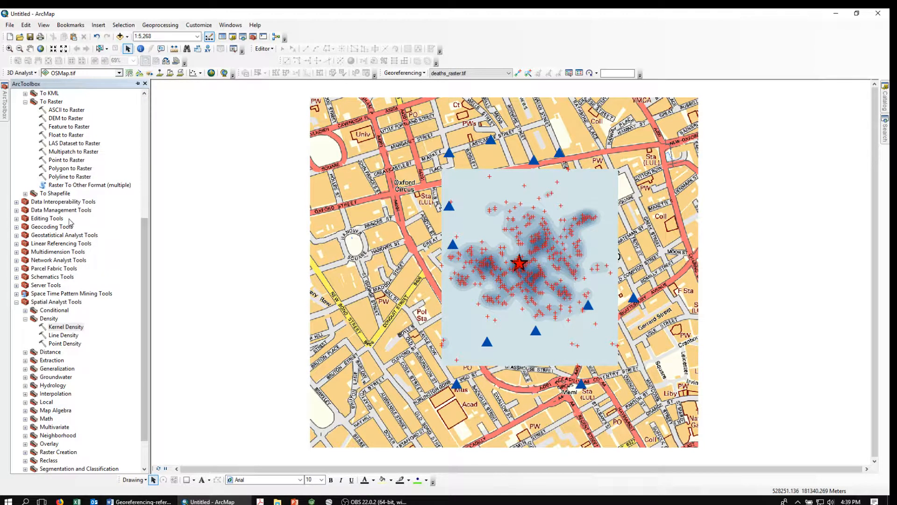
double_click(65, 327)
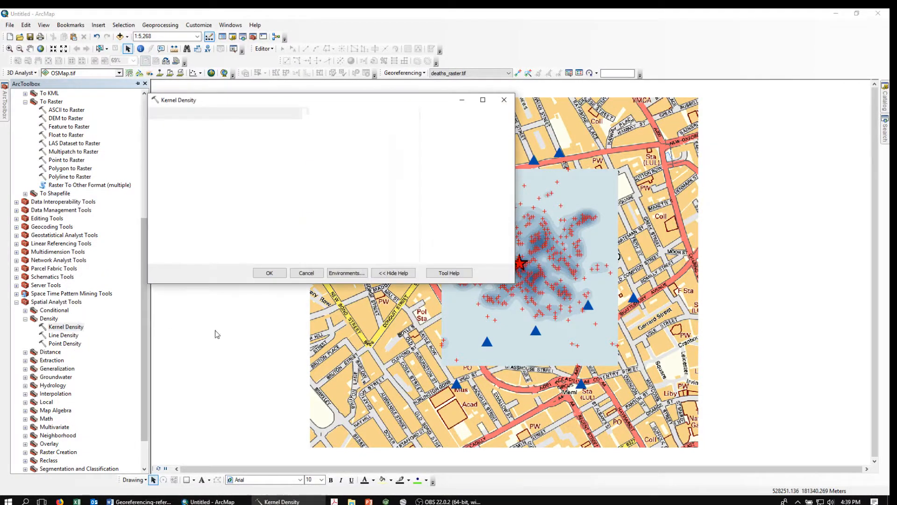
left_click(385, 126)
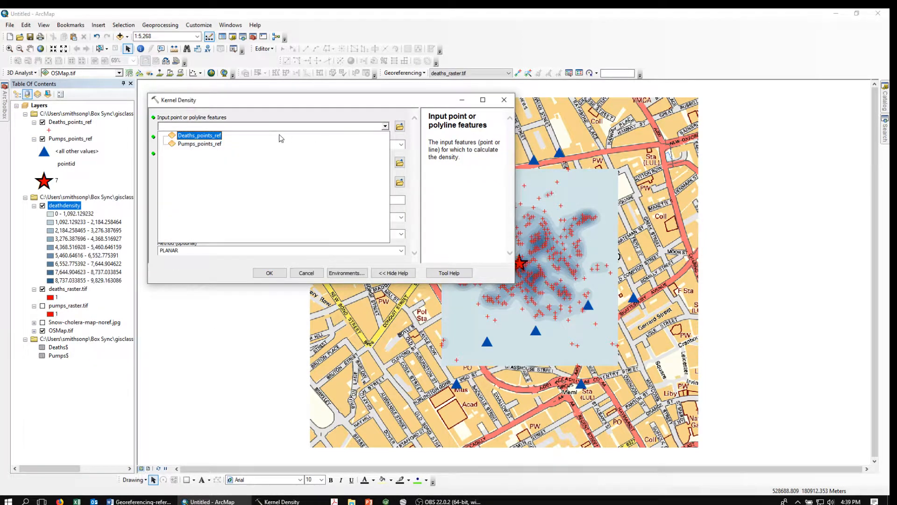
left_click(201, 136)
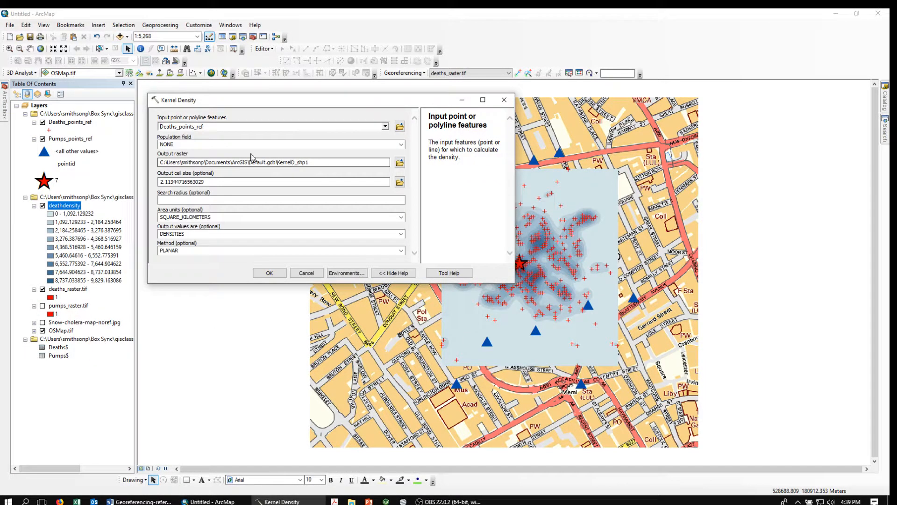
Output deathdensity to Trash2 with a search radius of 100 and run it
left_click(344, 163)
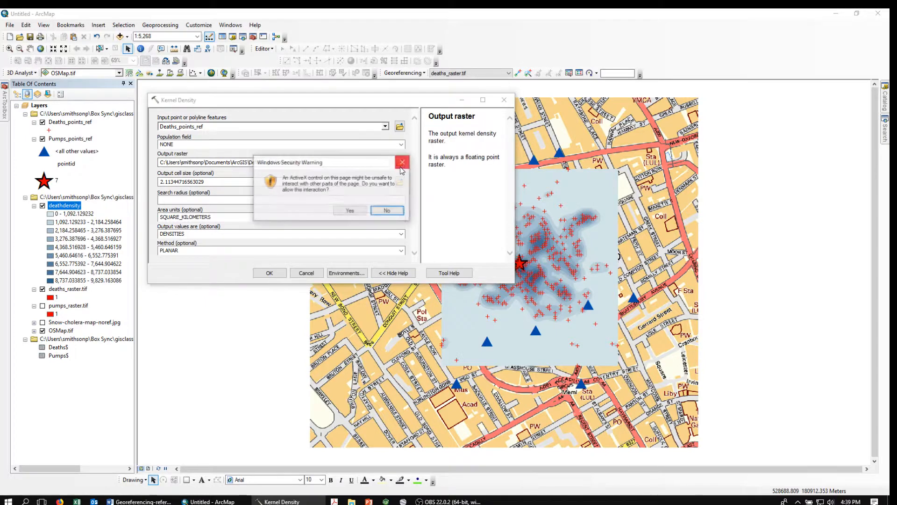
left_click(350, 211)
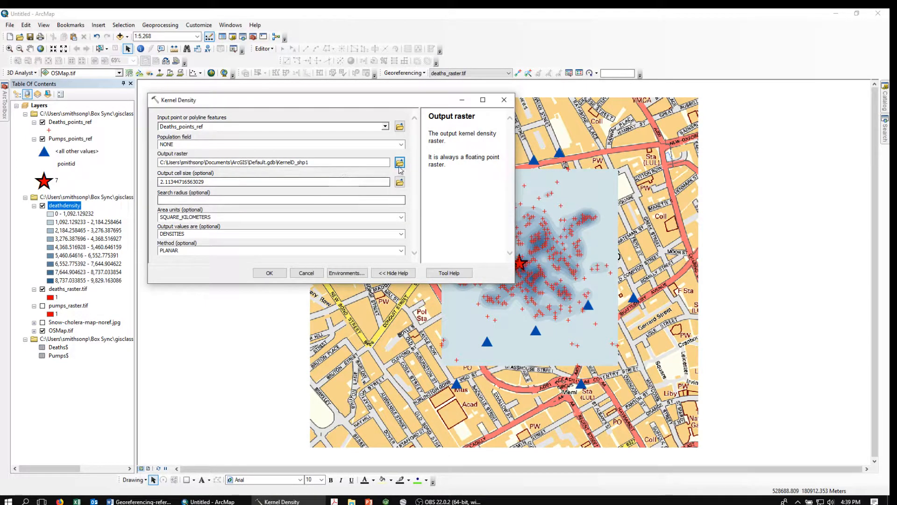
left_click(400, 163)
left_click(252, 154)
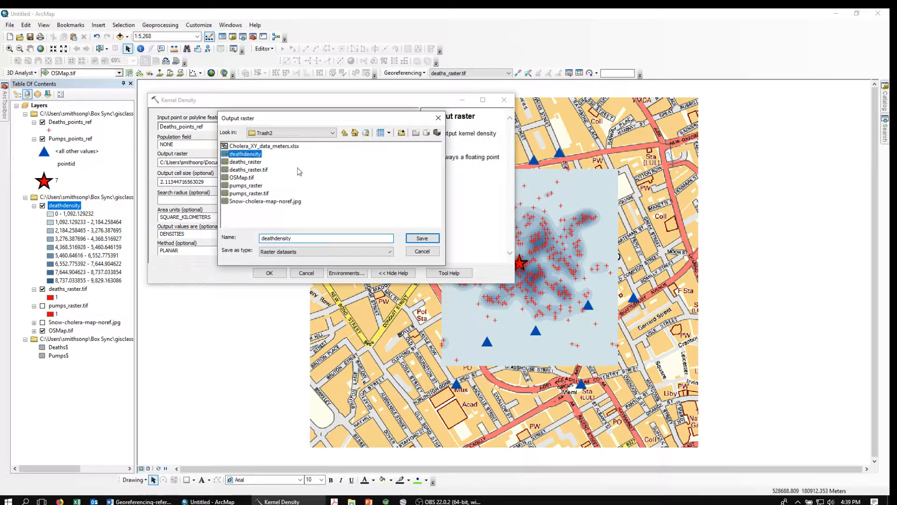
left_click(422, 238)
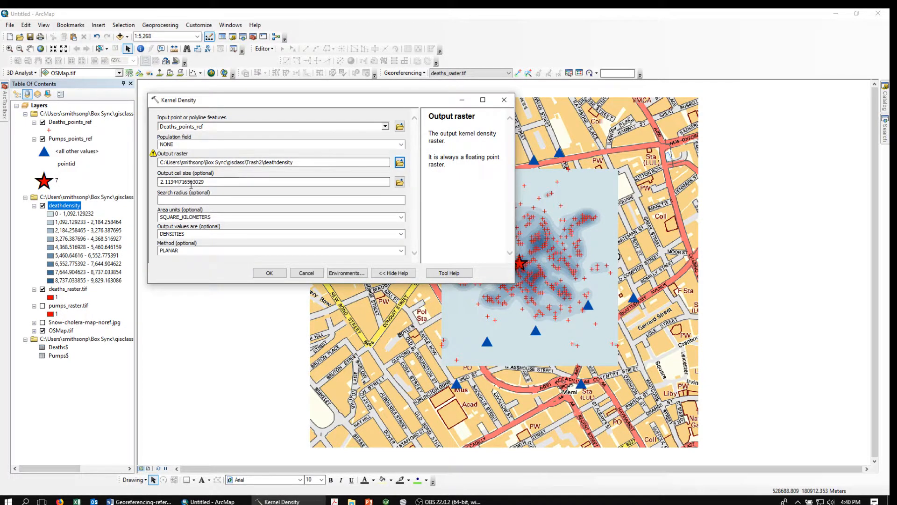
left_click(399, 200)
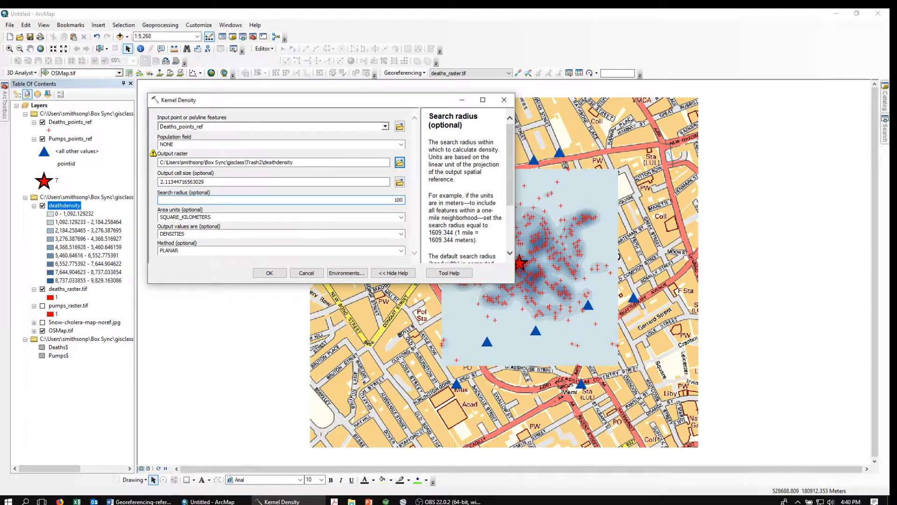
left_click(271, 275)
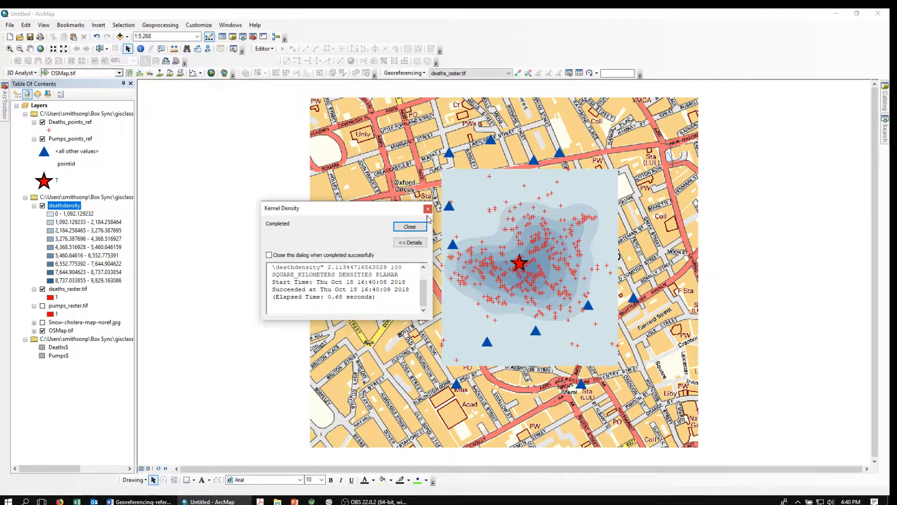
In deathdensity's Symbology, reduce the Equal Interval classification from nine classes to 5
left_click(410, 226)
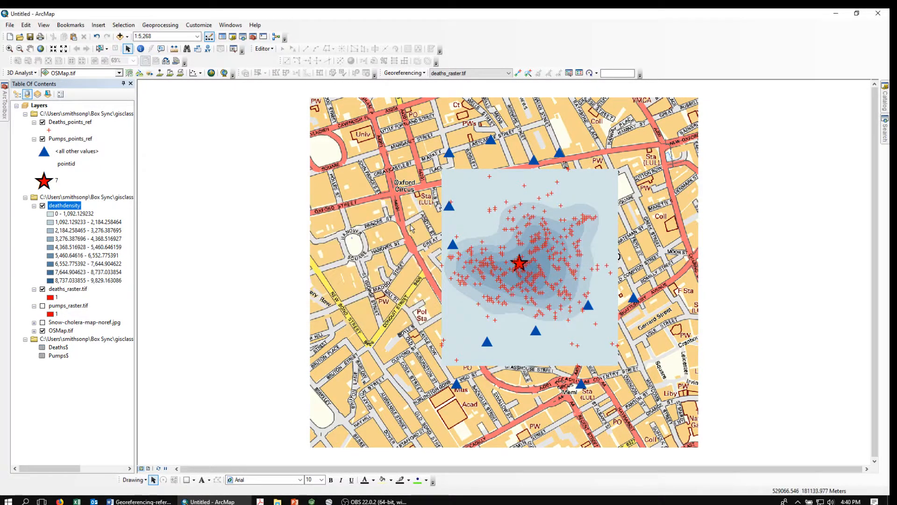
double_click(65, 207)
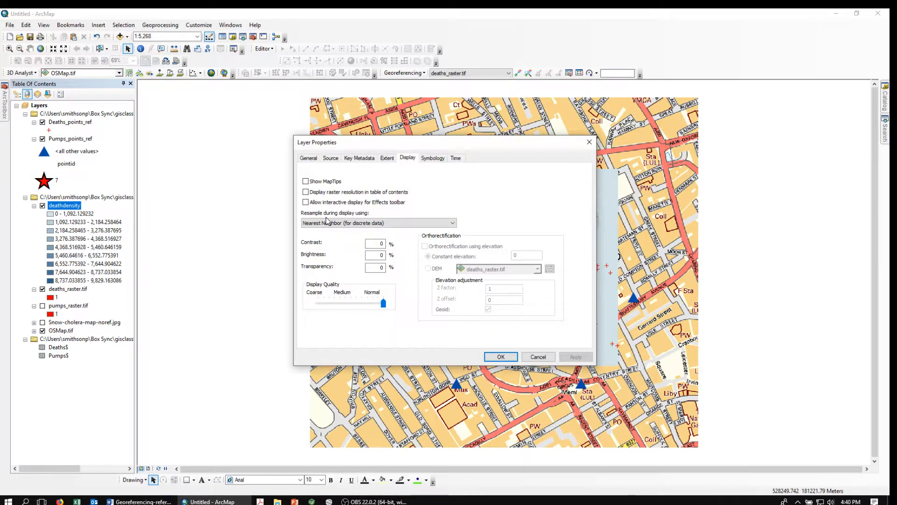
left_click(433, 158)
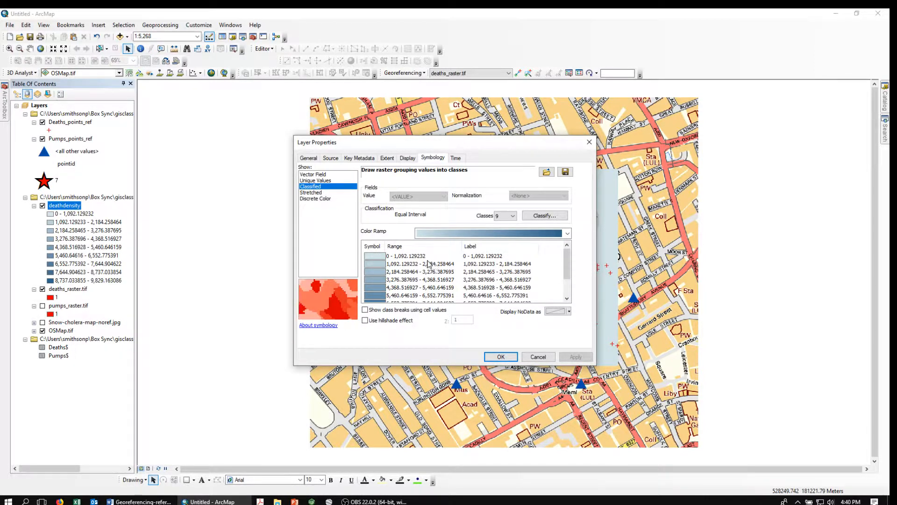
left_click(513, 216)
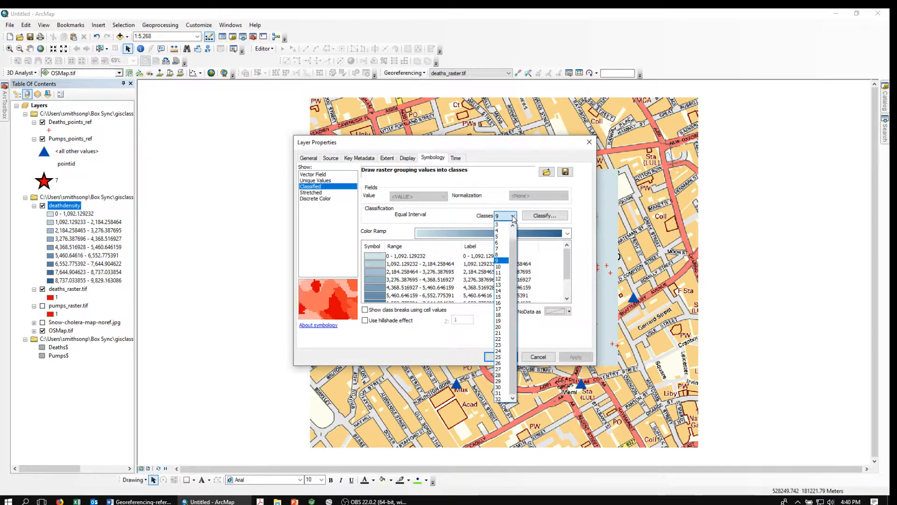
left_click(499, 236)
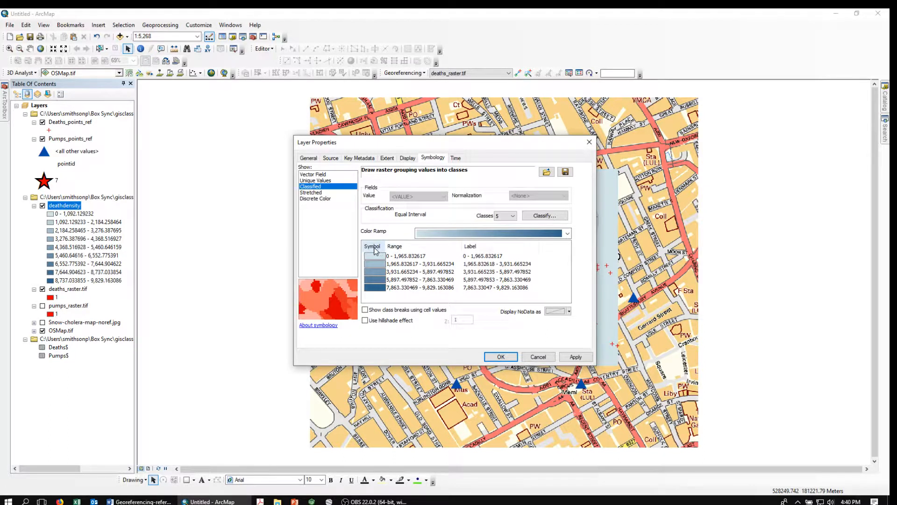
List color ramps by name and choose Red to Blue Diverging, Bright
right_click(495, 235)
left_click(508, 248)
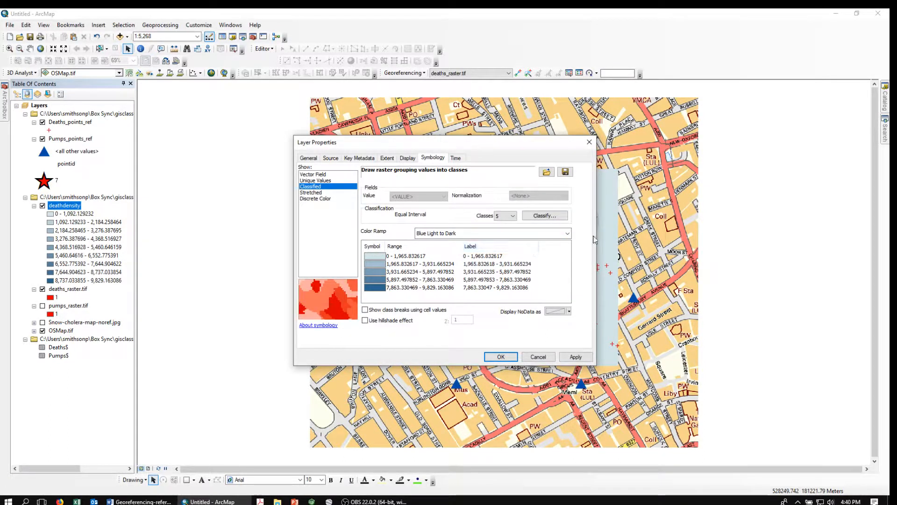
left_click(567, 234)
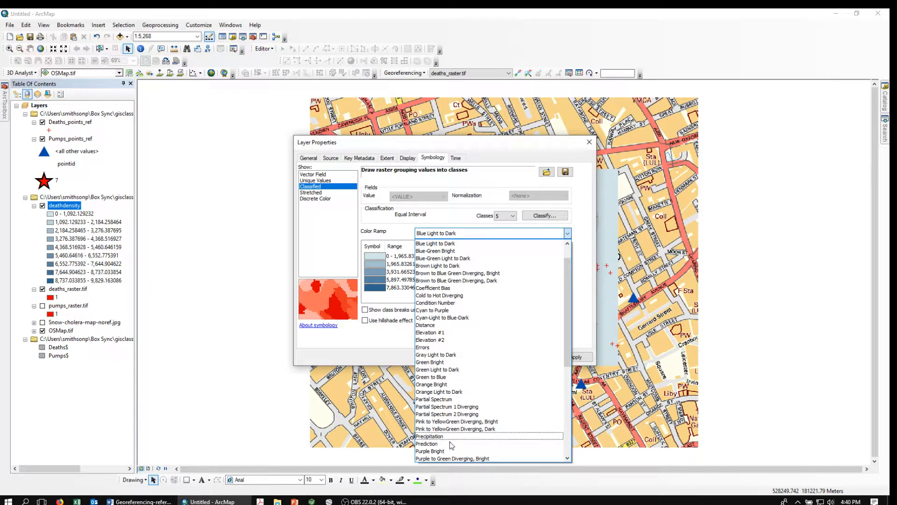
left_click(567, 458)
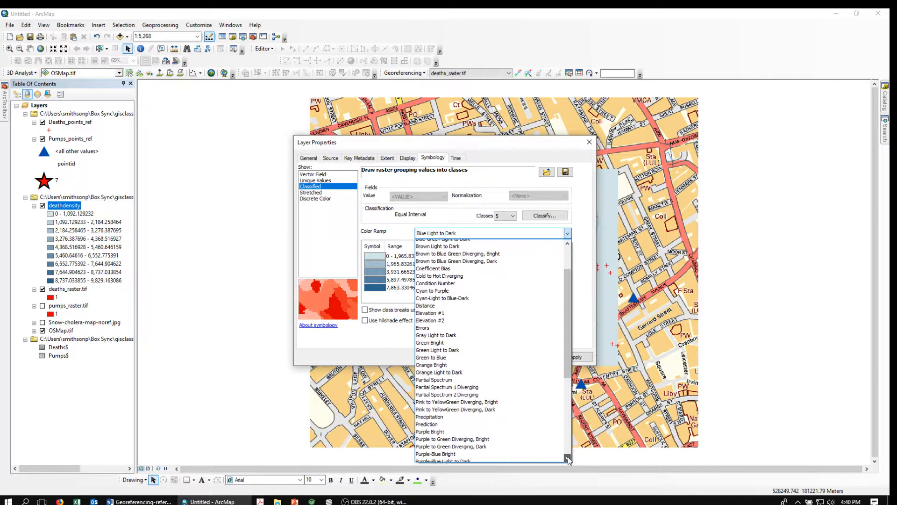
left_click(568, 459)
left_click(568, 458)
left_click(568, 458)
left_click(568, 458)
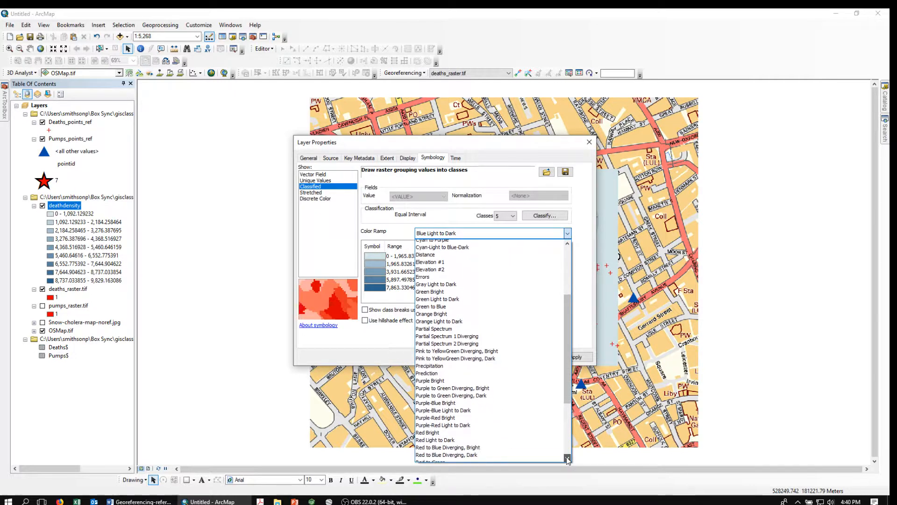
left_click(567, 458)
left_click(568, 458)
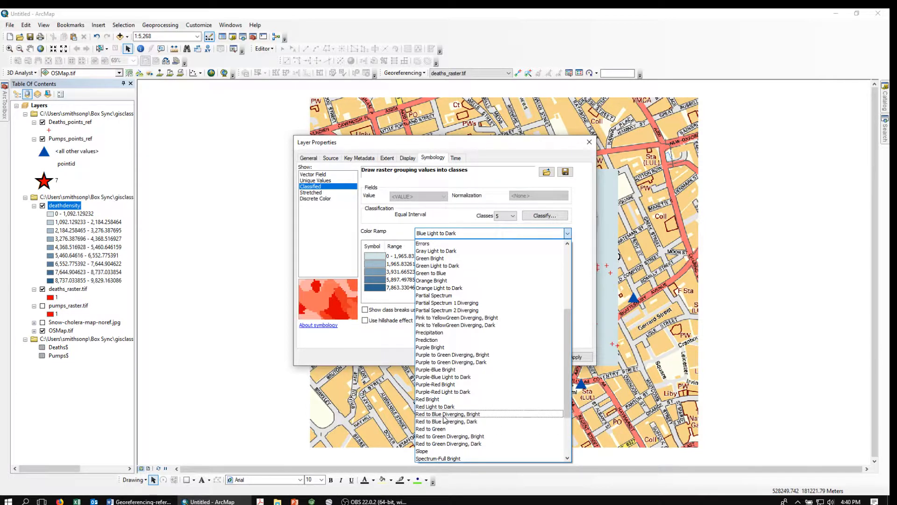
left_click(444, 414)
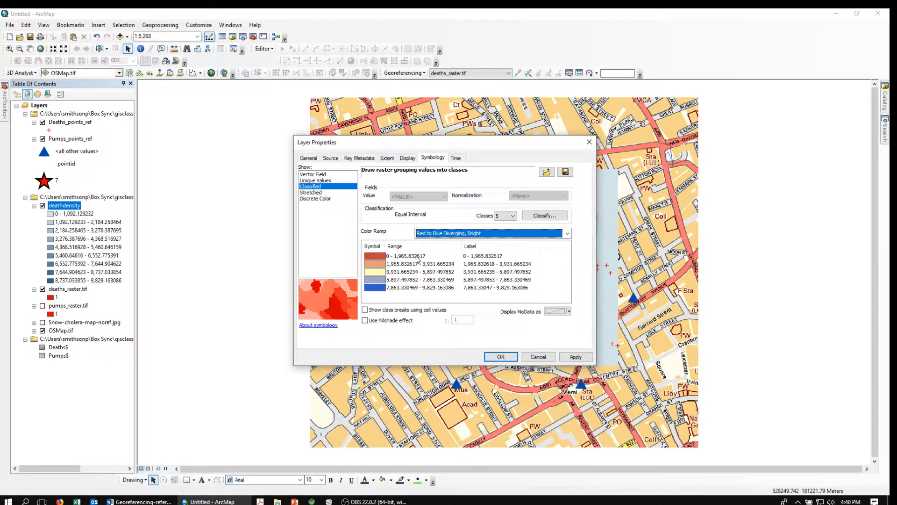
Flip the class colours so high density is red, and apply
right_click(374, 246)
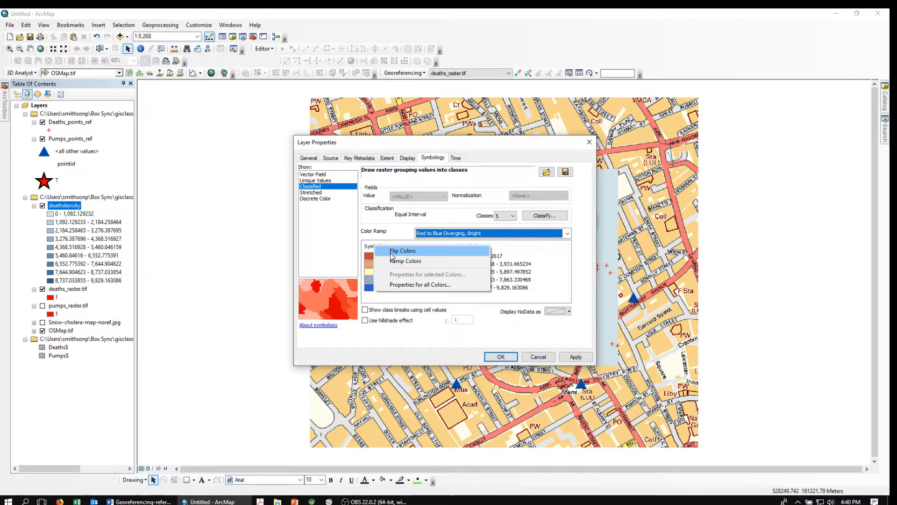
left_click(391, 251)
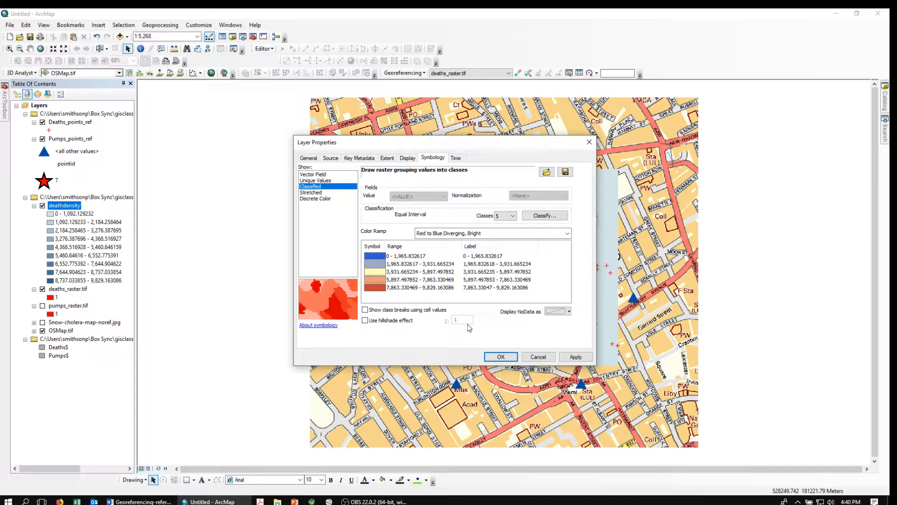
left_click(498, 357)
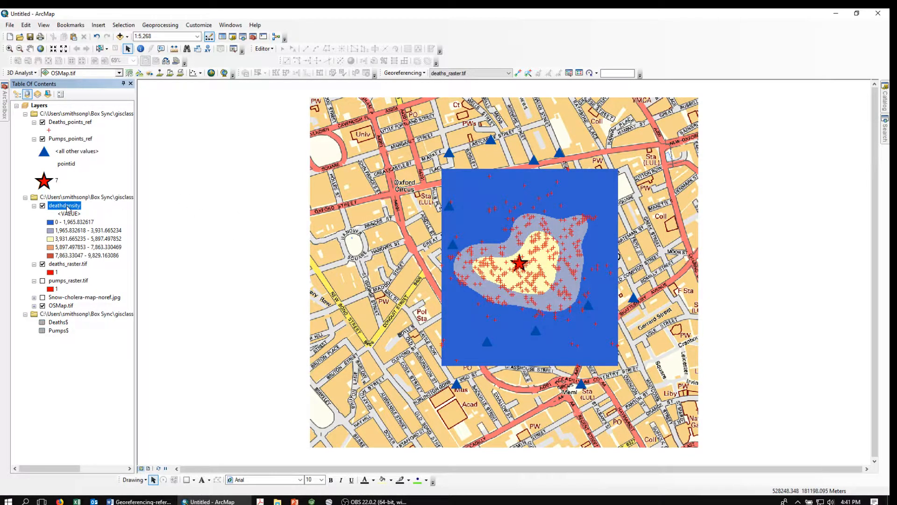
Give the lowest deathdensity class (0 – 1,965.832617) a No Color symbol so the street map shows through
double_click(66, 206)
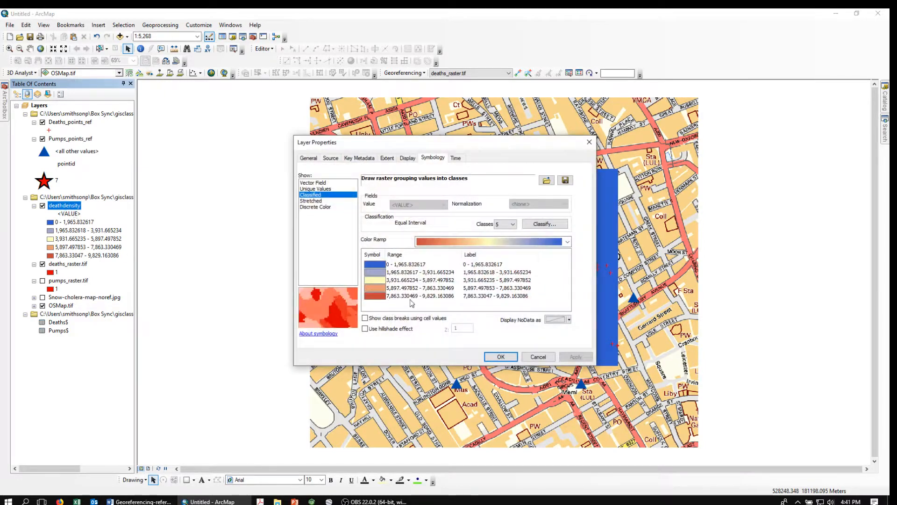
left_click(375, 265)
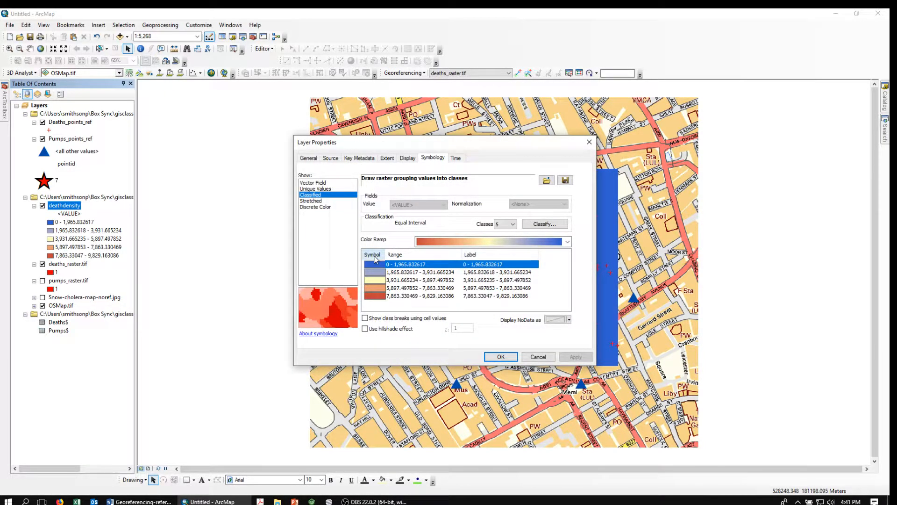
right_click(375, 256)
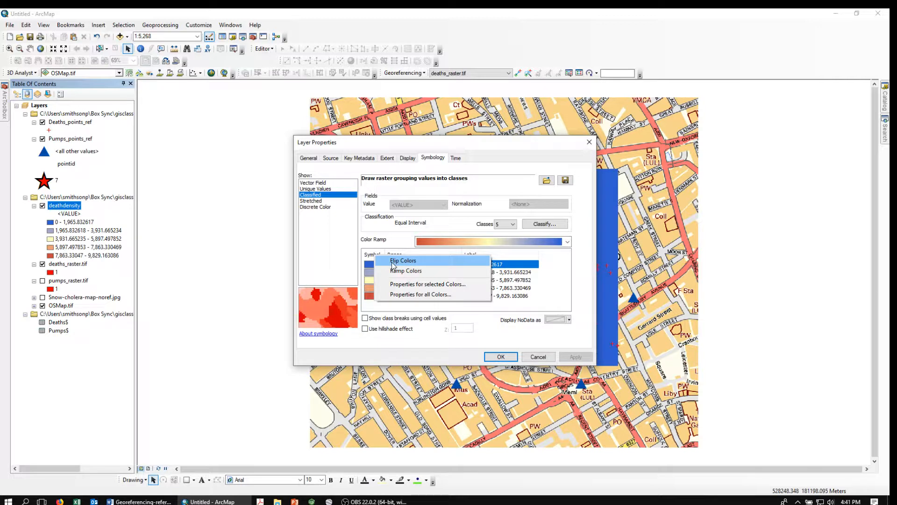
left_click(368, 265)
left_click(369, 265)
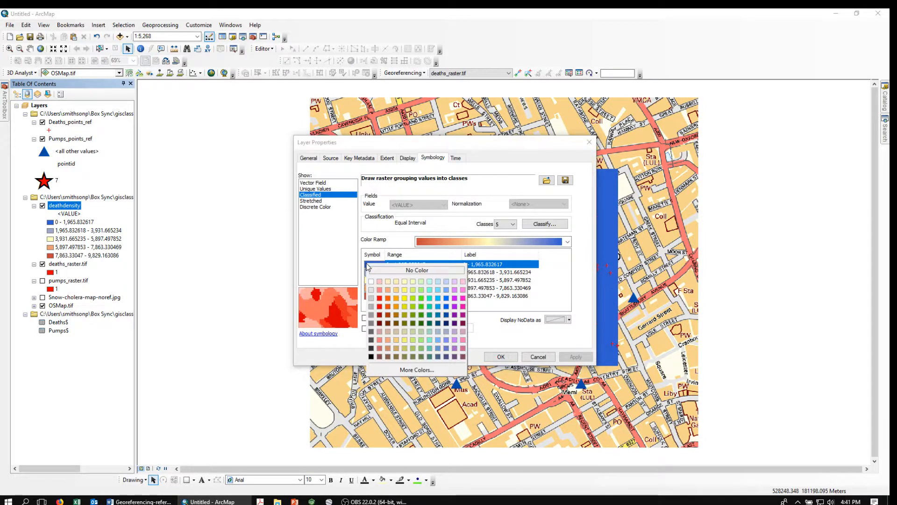
left_click(408, 272)
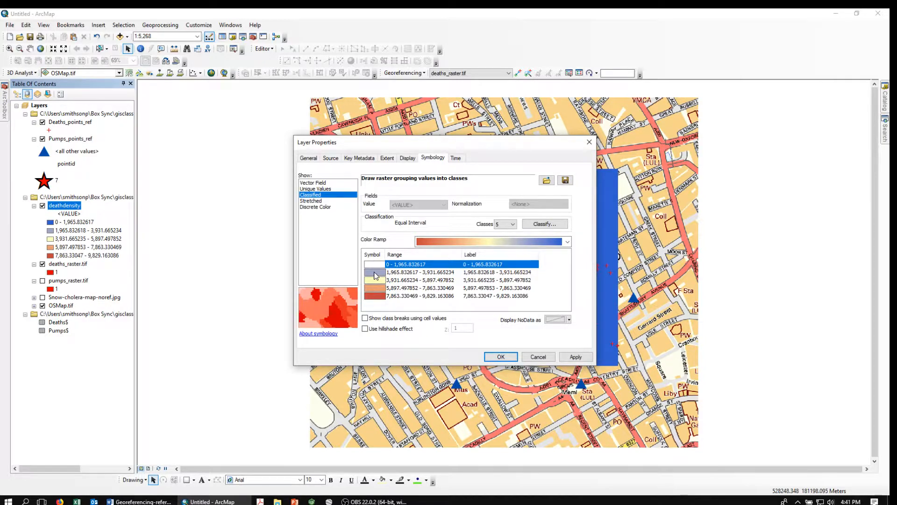
left_click(501, 356)
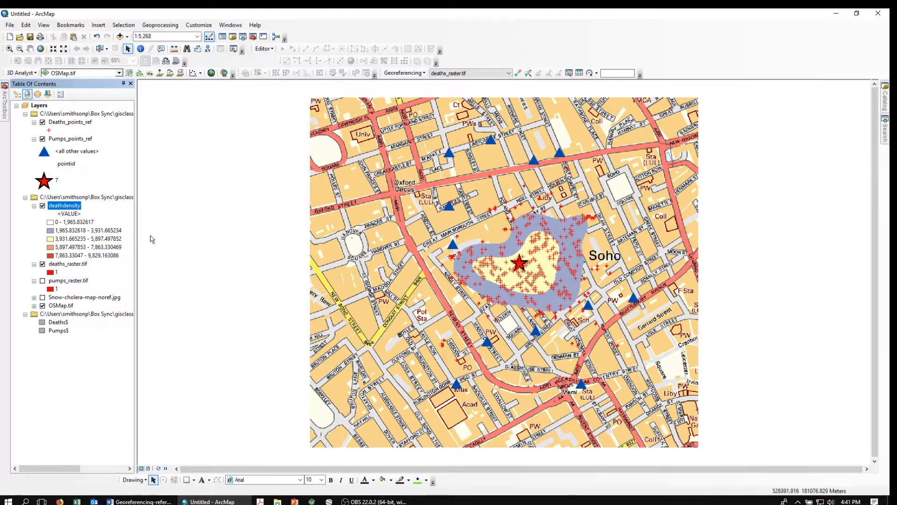
Hide and re-show Deaths_points_ref, then switch to the data-sources Word document and OBS Studio
left_click(43, 123)
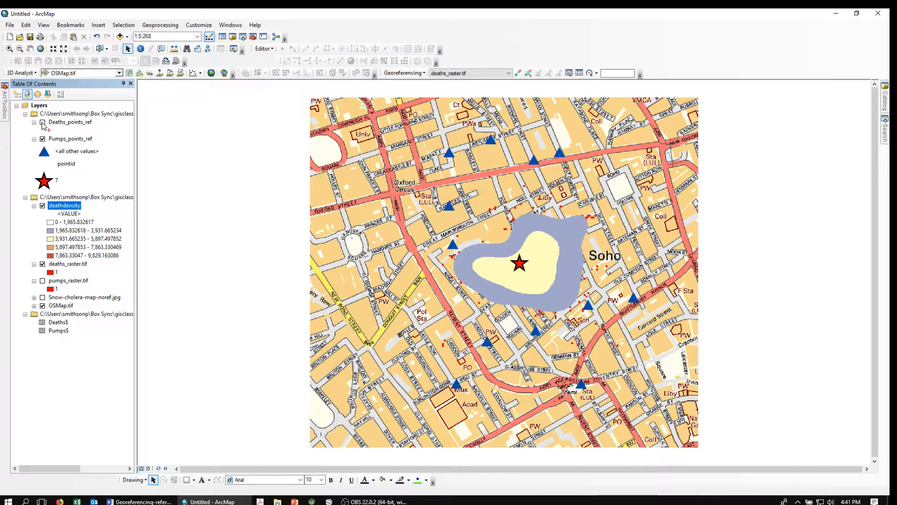
left_click(43, 123)
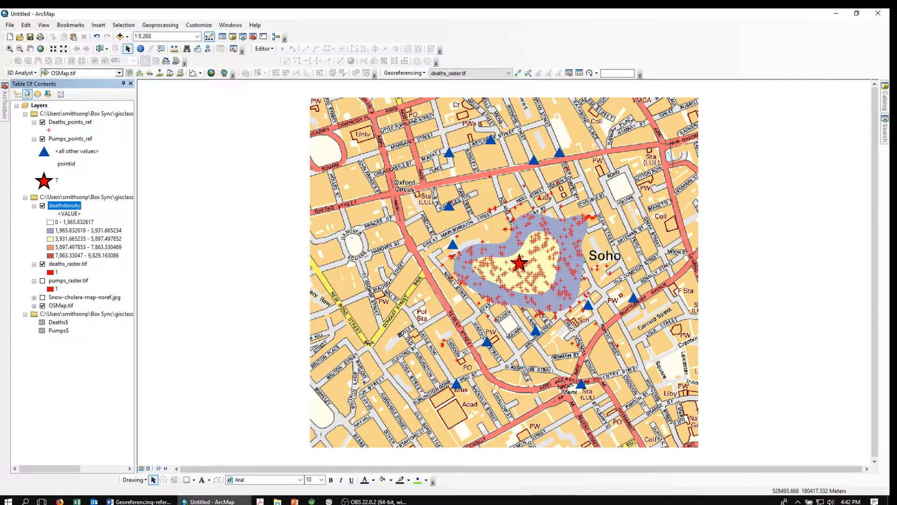
left_click(140, 502)
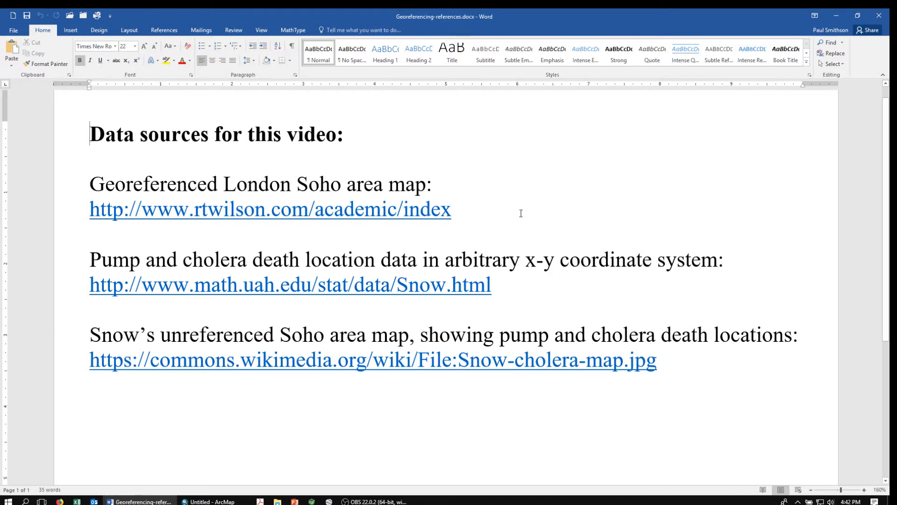
left_click(365, 501)
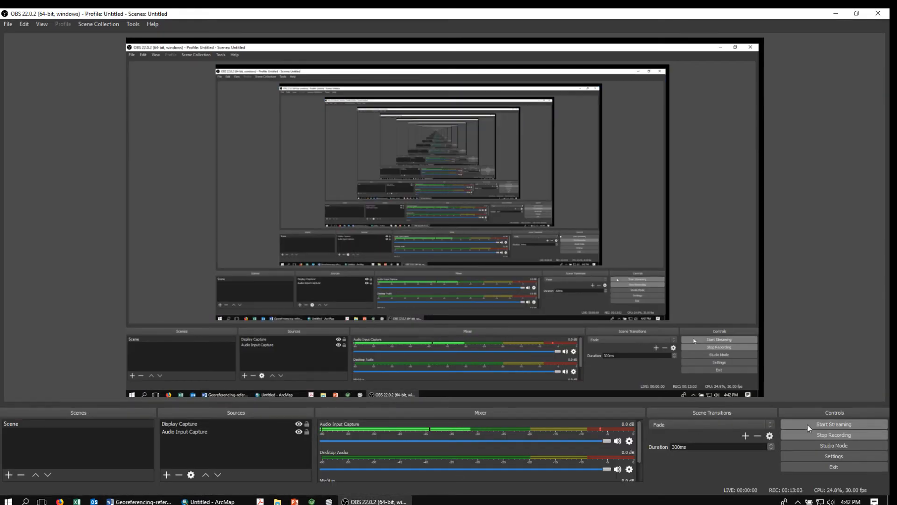